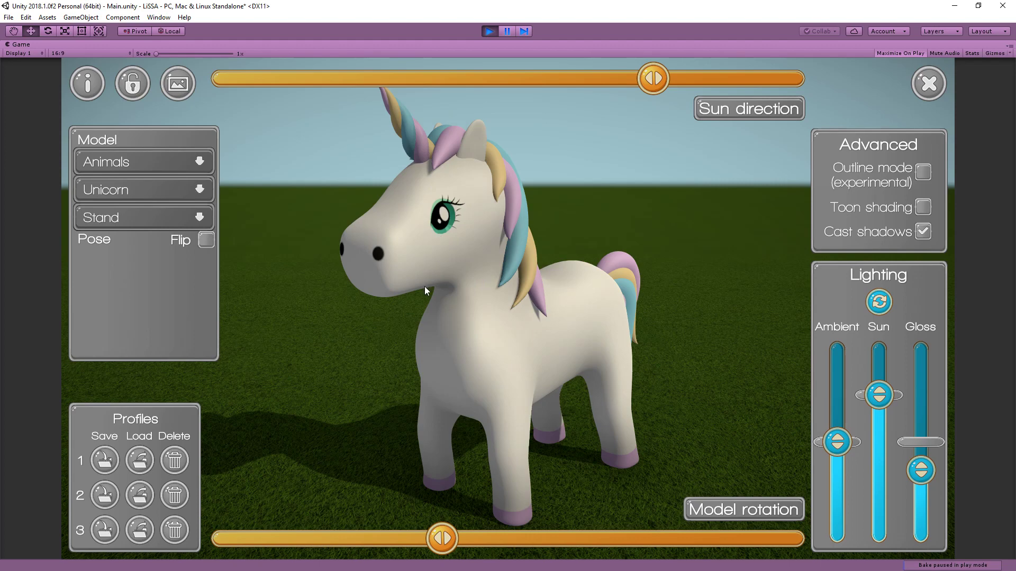
Step: Examine the unicorn's eye on the side of its head up close in the running scene
scroll(433, 211, up, 2)
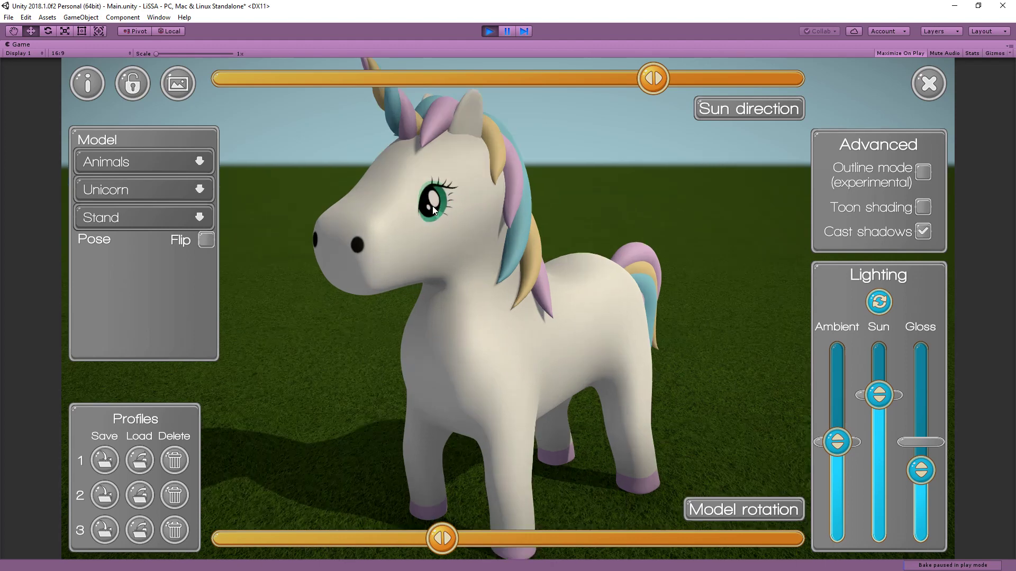
scroll(432, 209, up, 6)
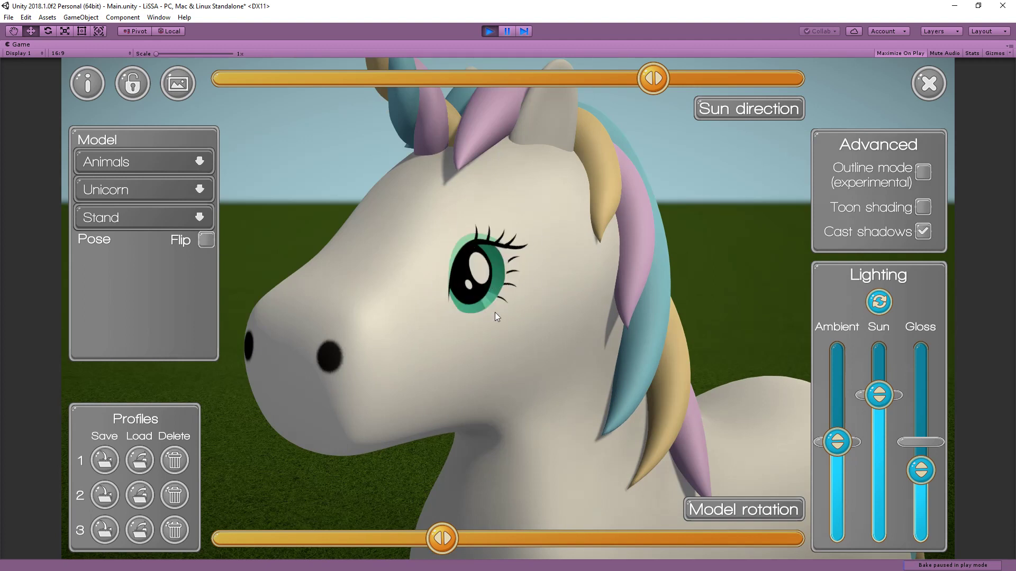
scroll(563, 320, down, 5)
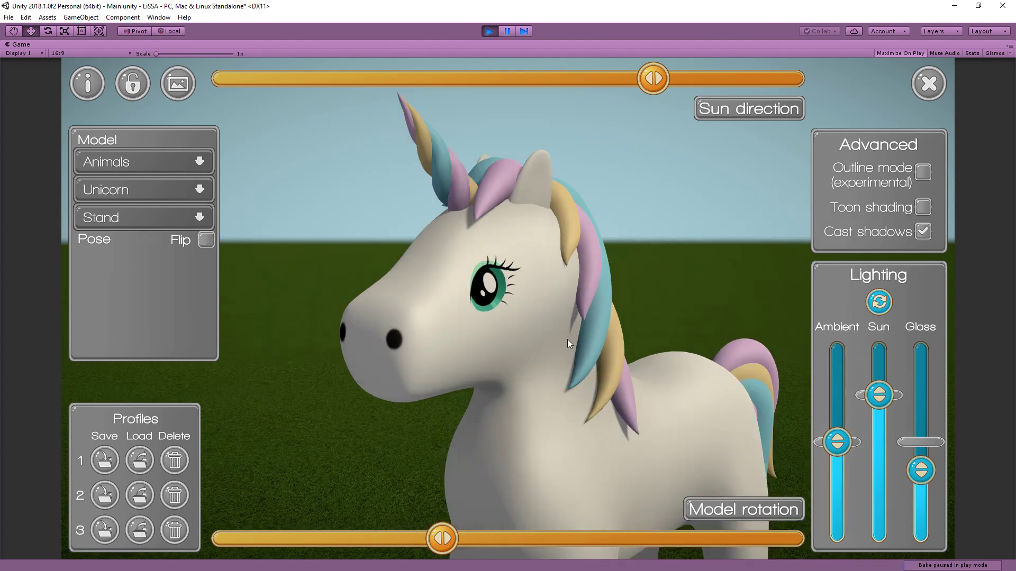
scroll(567, 341, down, 4)
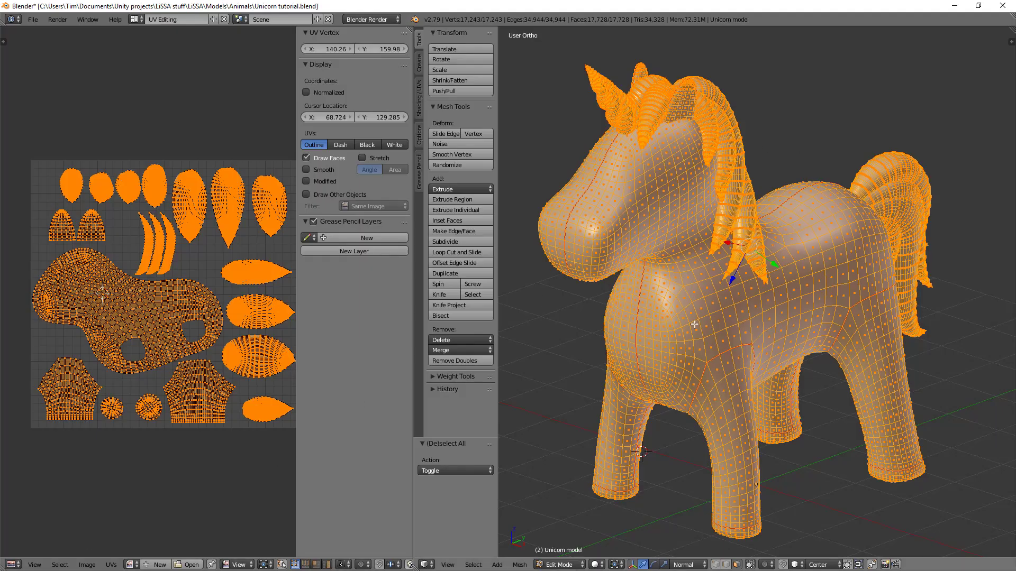
Step: In Blender, examine the unicorn mesh and its UV layout, especially the head area of the body island
scroll(772, 373, down, 1)
mouse_move(802, 387)
middle_down()
mouse_move(767, 389)
mouse_move(792, 386)
middle_up()
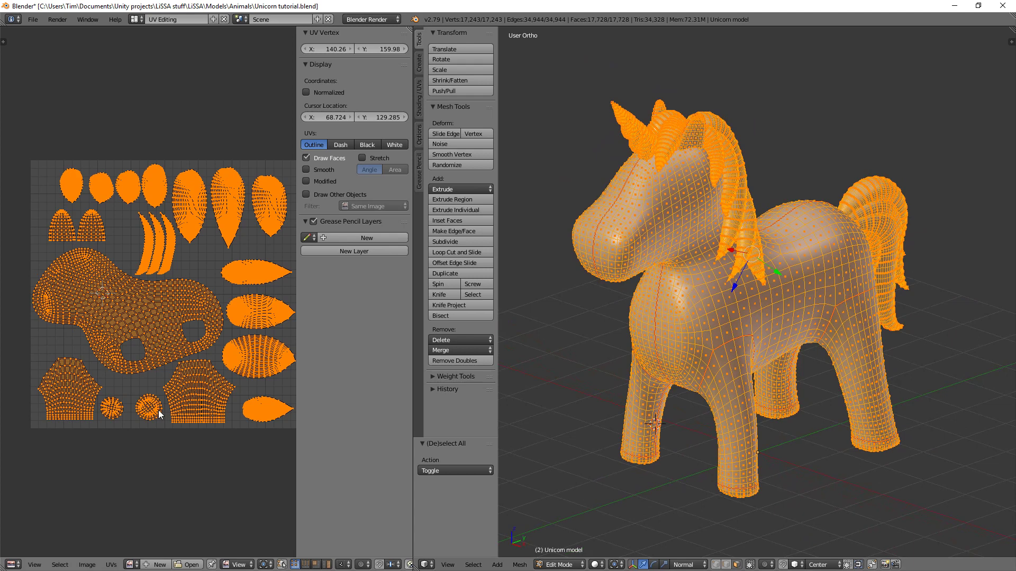
scroll(682, 237, up, 1)
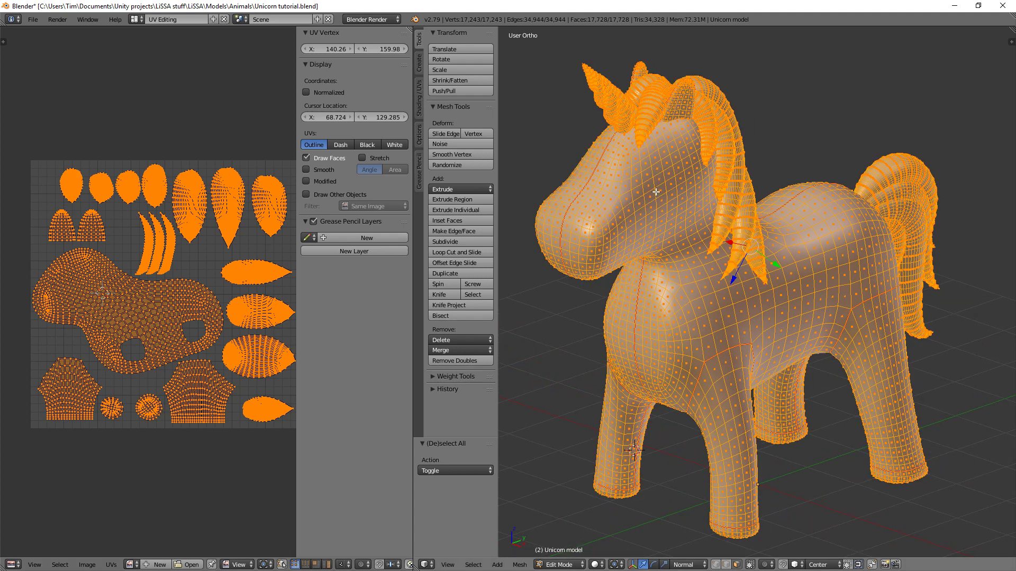
scroll(62, 290, up, 3)
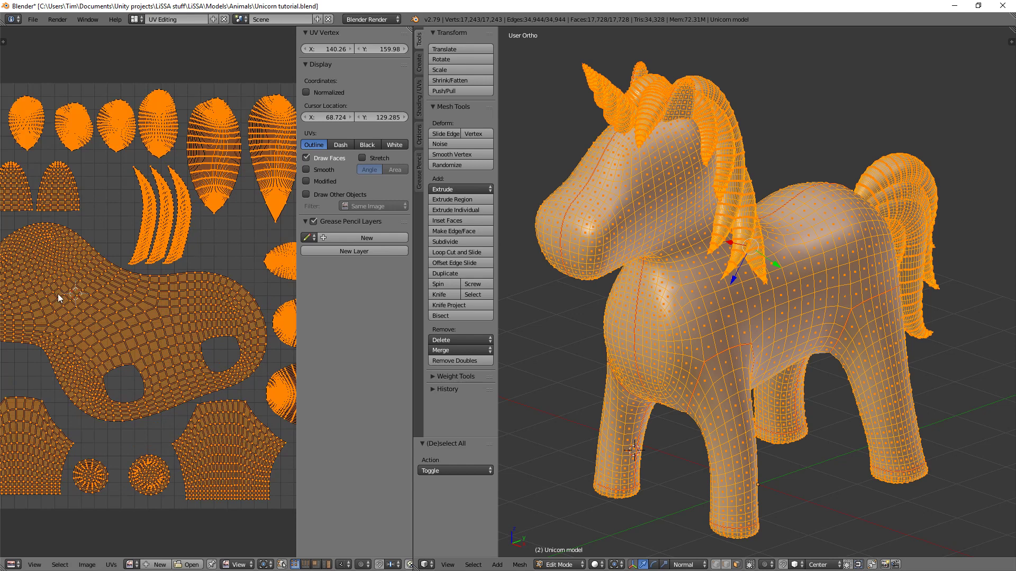
middle_drag(58, 294, 135, 303)
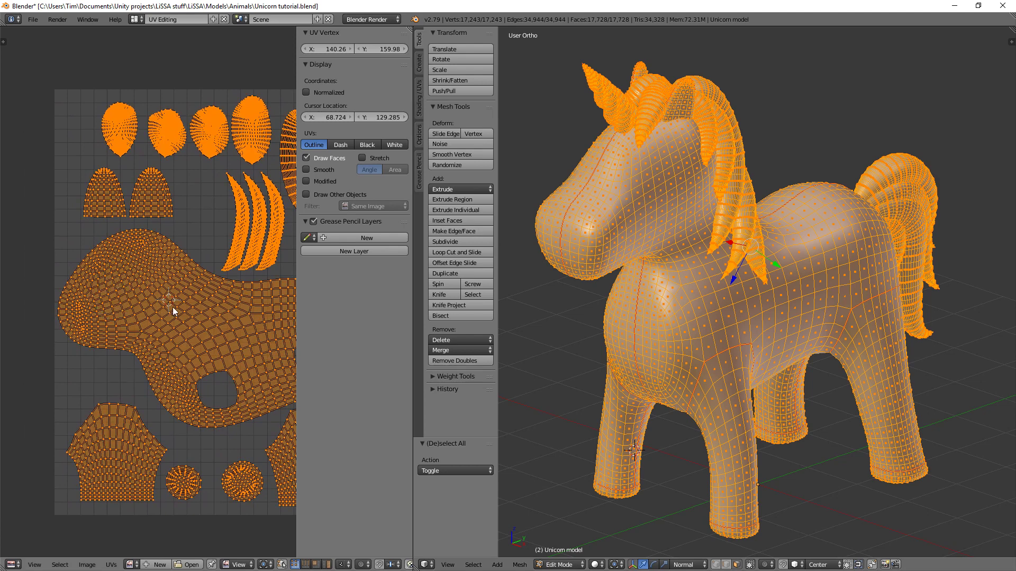
scroll(174, 310, down, 2)
ctrl+scroll(237, 325, right, 4)
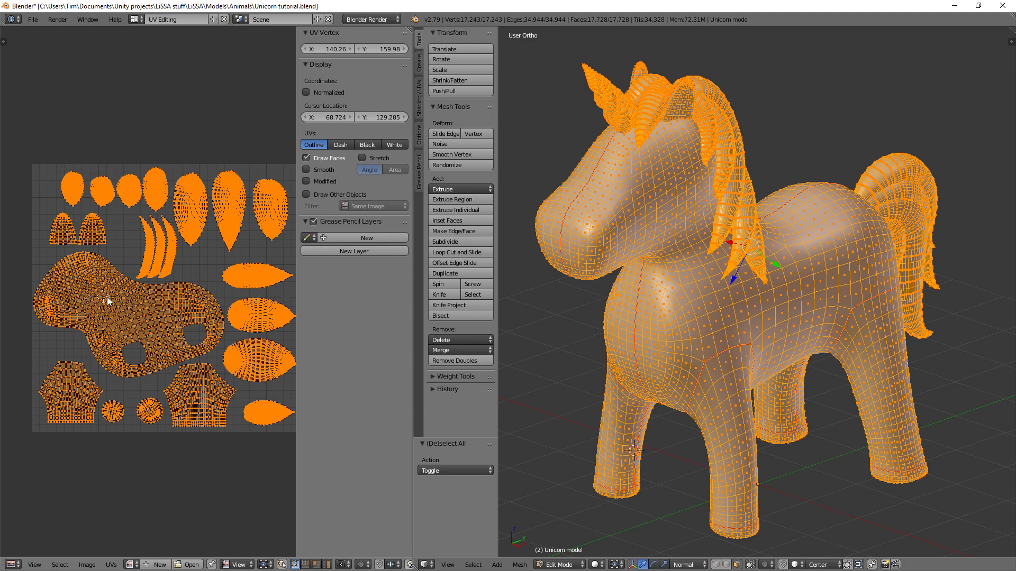
scroll(85, 293, up, 3)
middle_drag(165, 307, 195, 316)
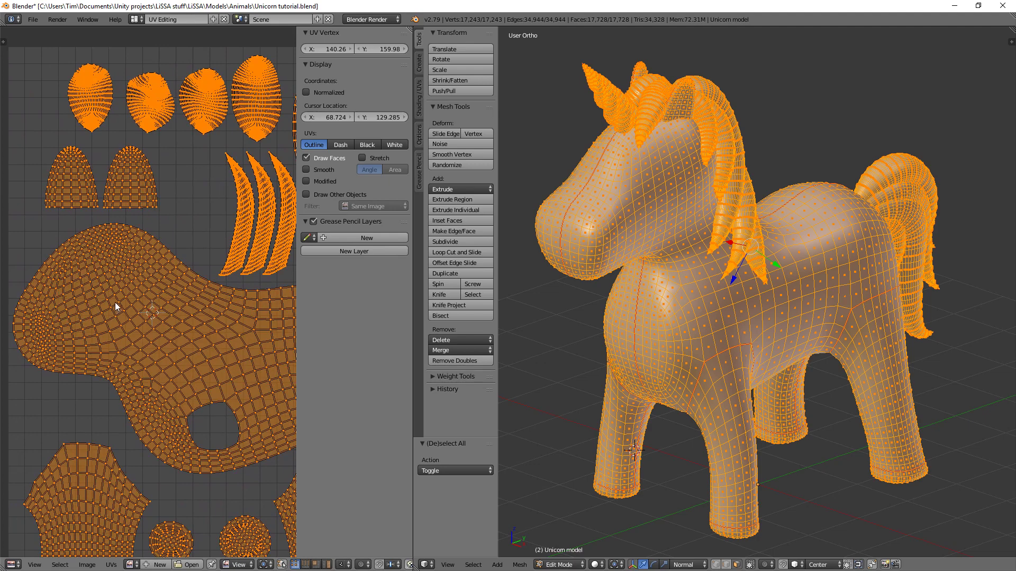
scroll(117, 302, down, 4)
middle_drag(180, 321, 120, 322)
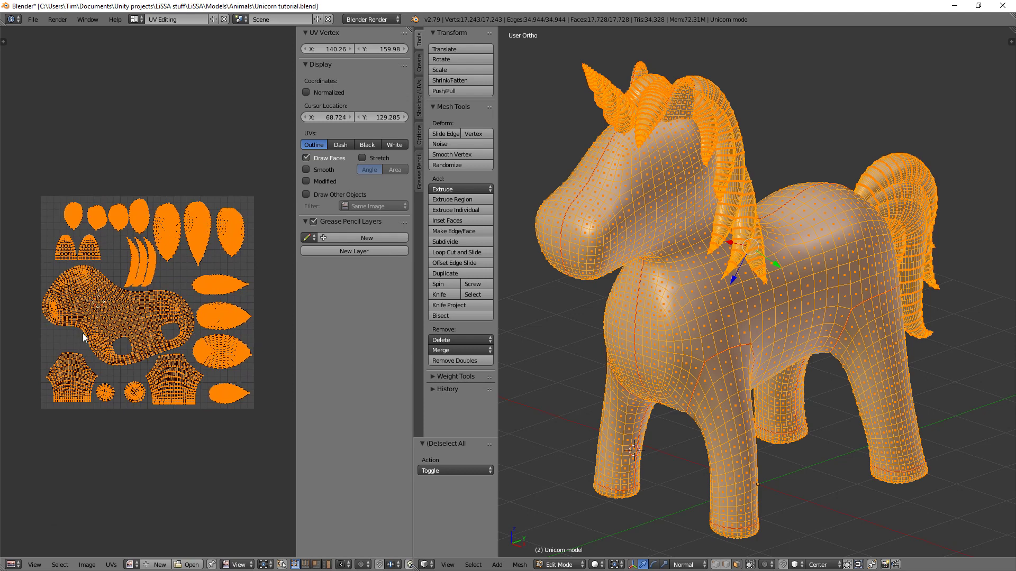
scroll(786, 301, up, 1)
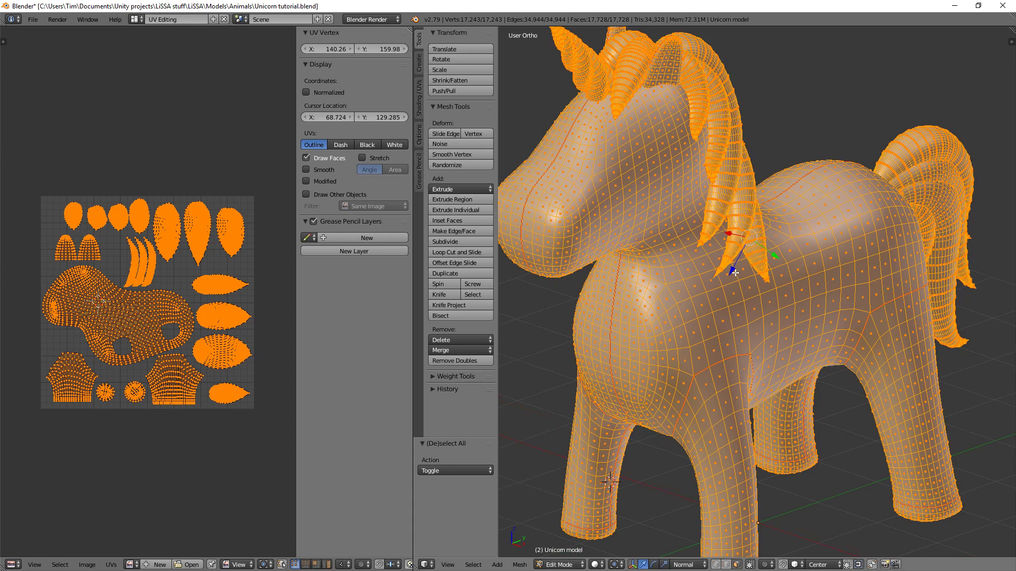
Step: From the right orthographic view in wireframe, clear the selection and circle-select the eye-area faces through both sides of the head
scroll(727, 269, up, 1)
key(KP_3)
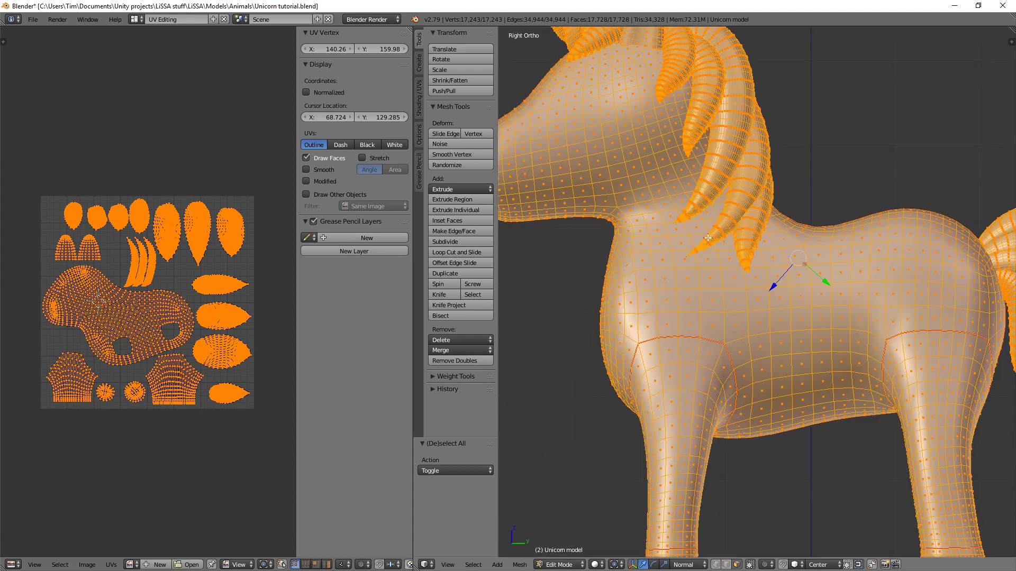
scroll(708, 238, down, 3)
scroll(657, 208, up, 5)
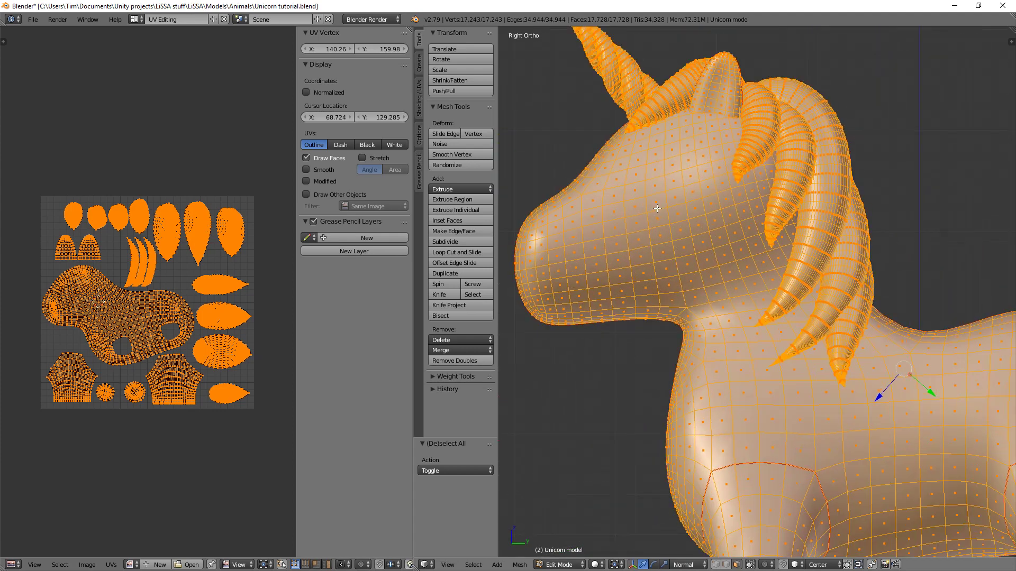
key(z)
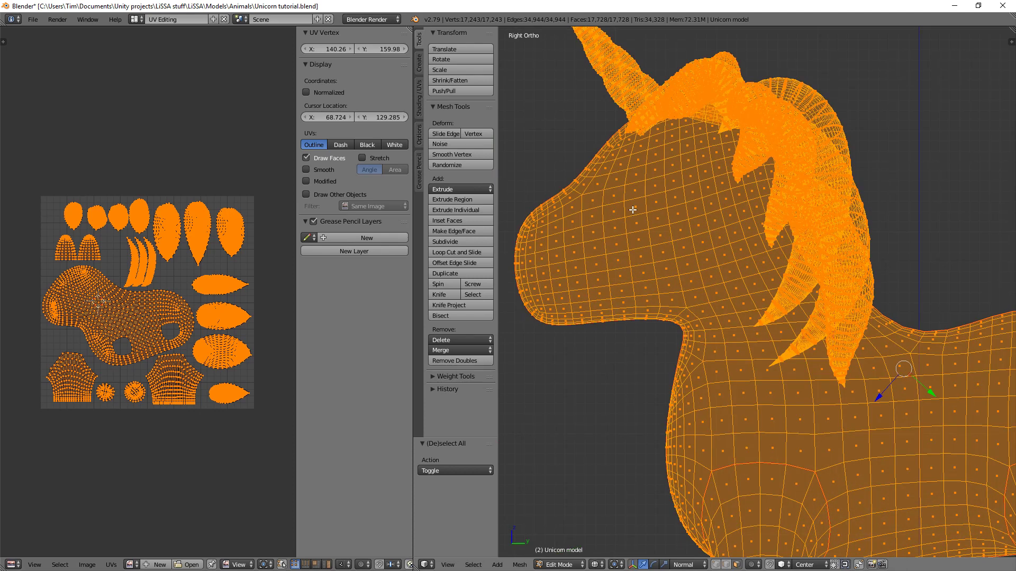
key(a)
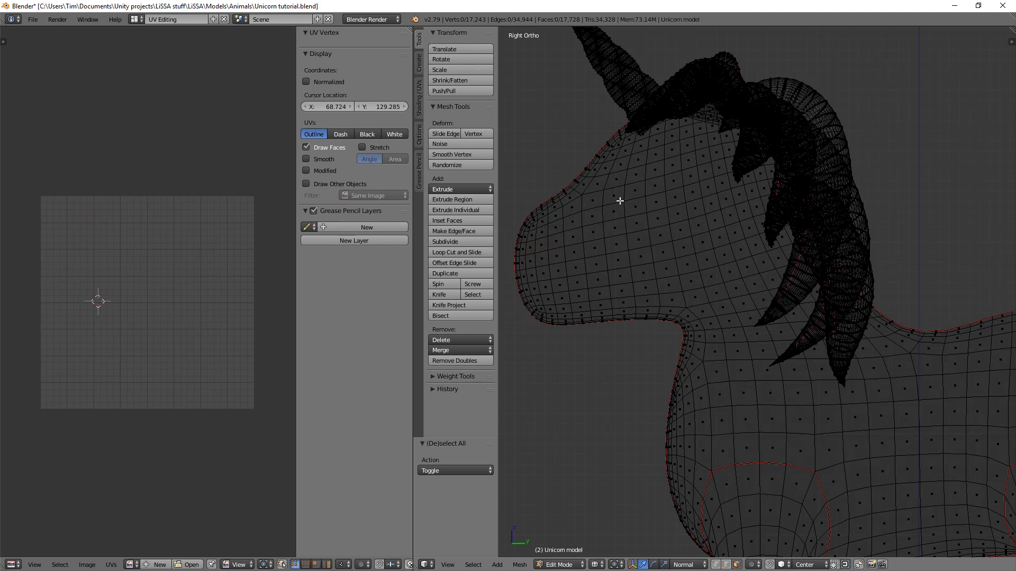
key(c)
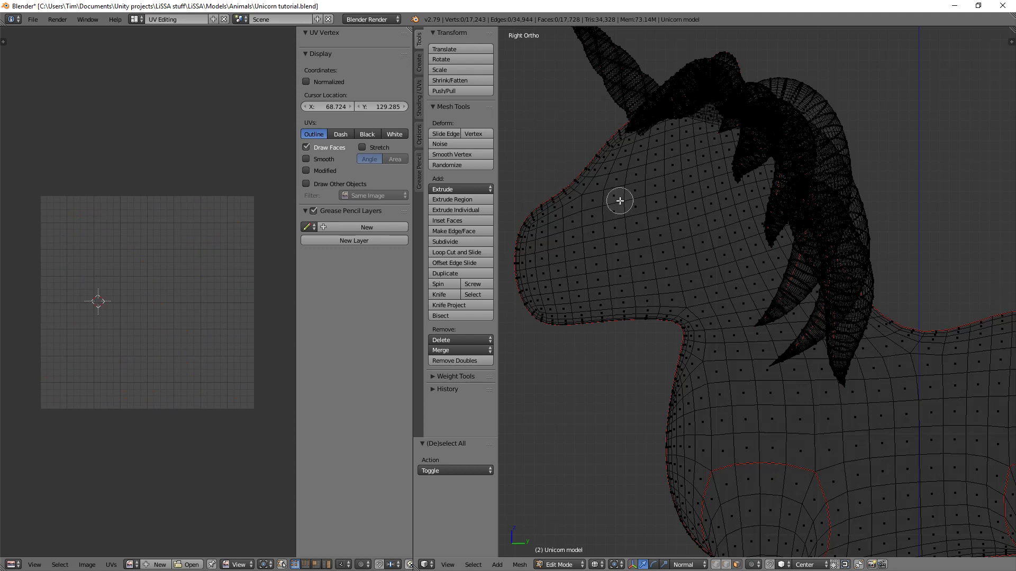
mouse_move(600, 206)
mouse_down()
mouse_move(609, 192)
mouse_move(668, 180)
mouse_move(668, 168)
mouse_move(665, 211)
mouse_move(599, 222)
mouse_up()
right_click(600, 222)
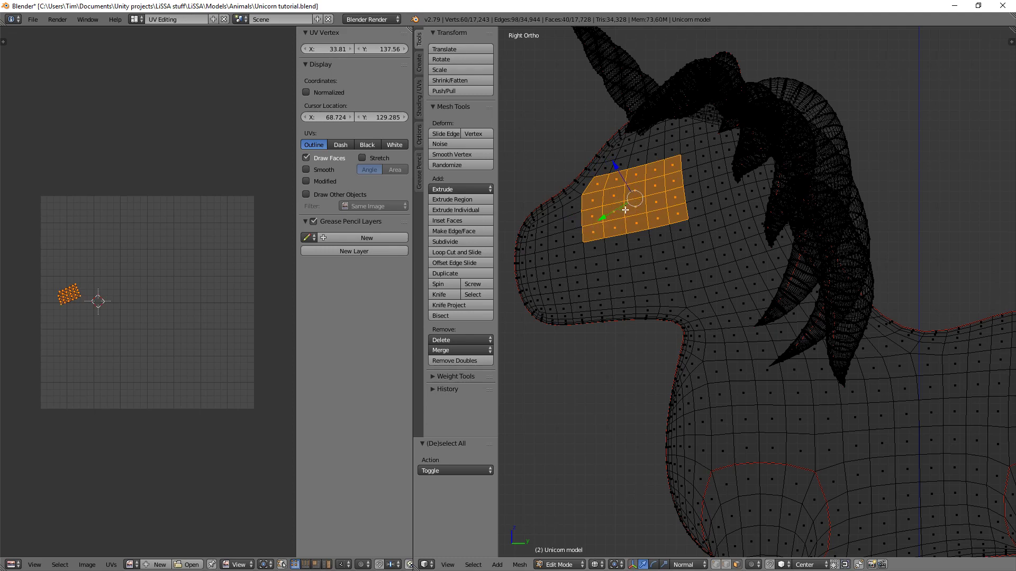
Step: Return to solid shading and duplicate the selected eye-area faces in place, without moving the copy
scroll(712, 323, down, 4)
mouse_move(712, 323)
middle_down()
mouse_move(827, 347)
mouse_move(809, 355)
mouse_move(771, 335)
middle_up()
scroll(748, 272, up, 4)
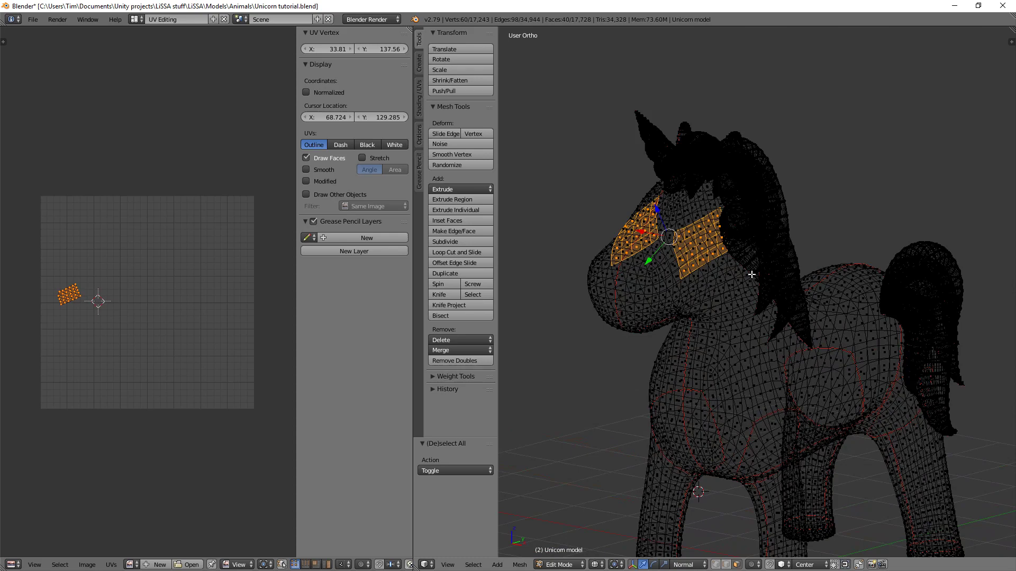
key(z)
middle_drag(732, 285, 751, 289)
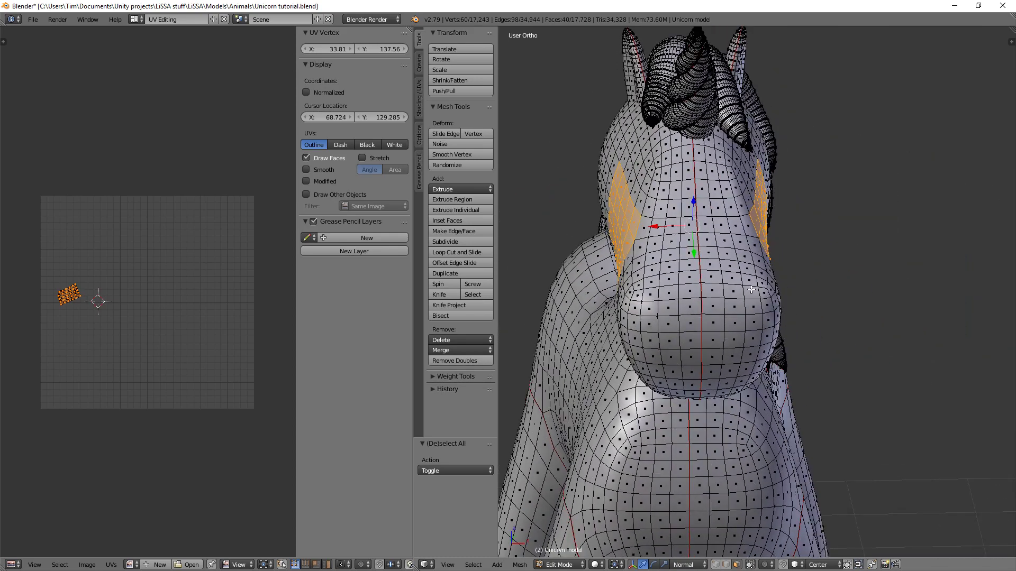
key(shift+d)
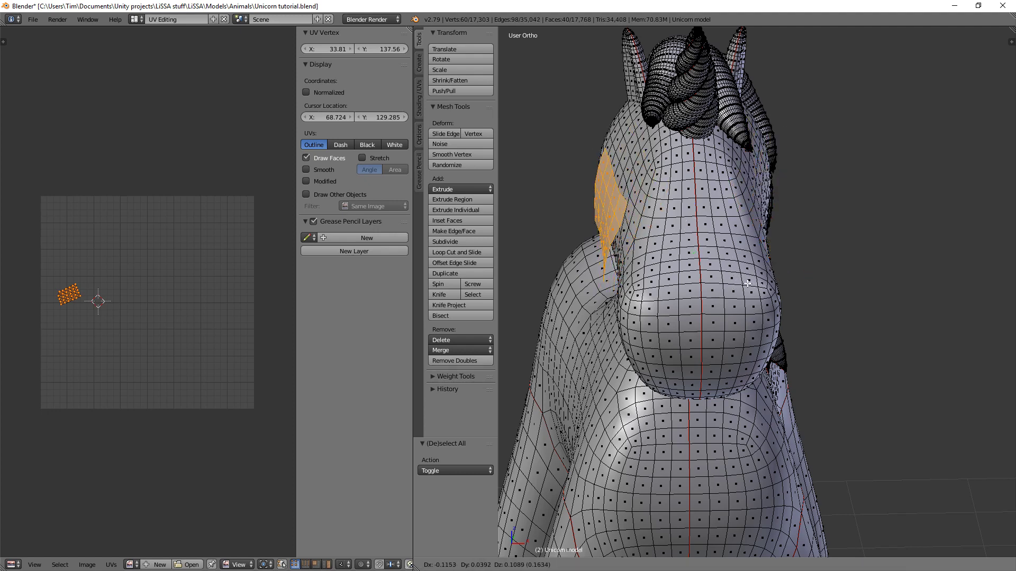
right_click(746, 289)
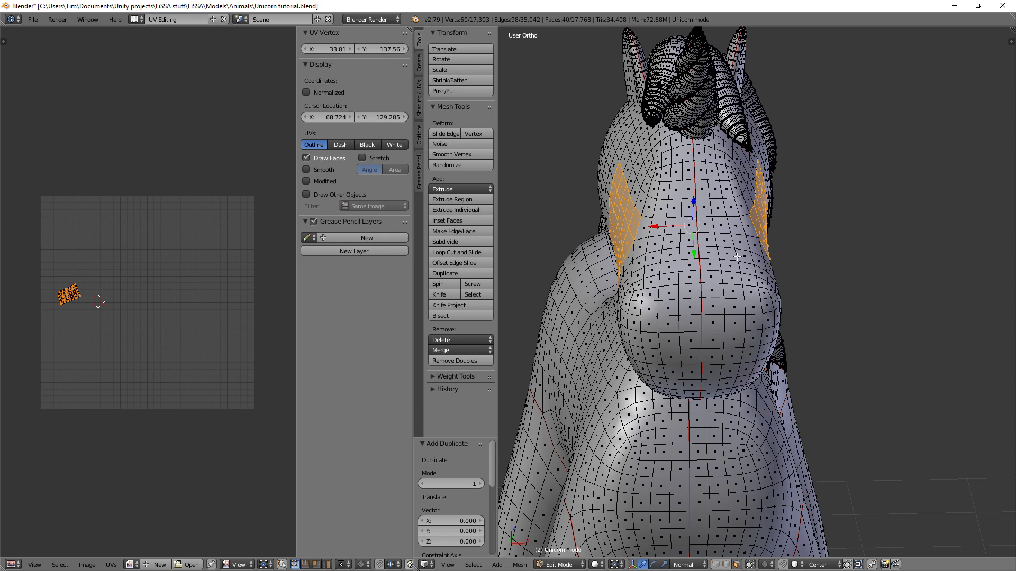
Step: Scale the duplicated eye patches by 1.01 along the X axis
key(s)
key(x)
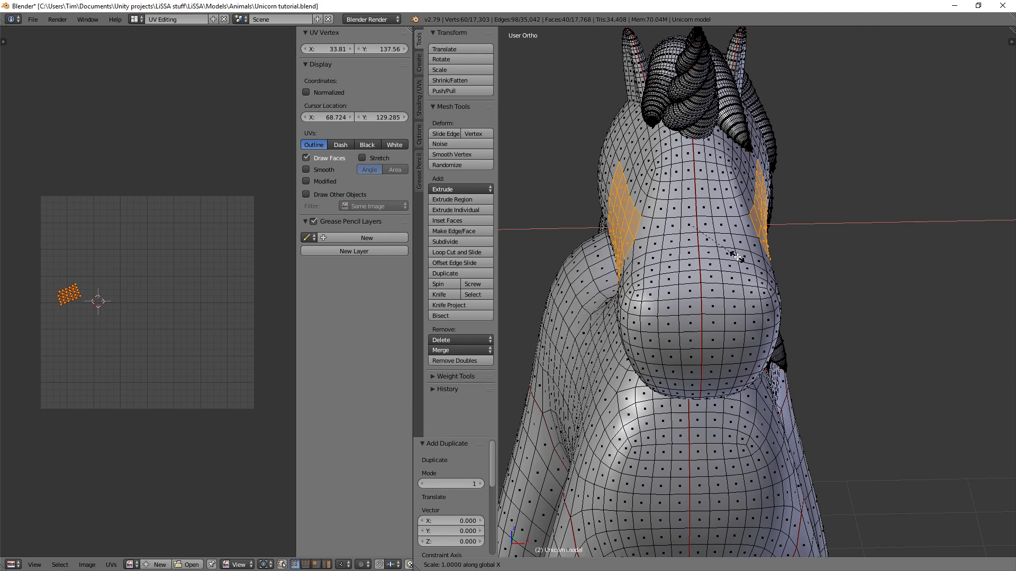
text(1.01)
key(Return)
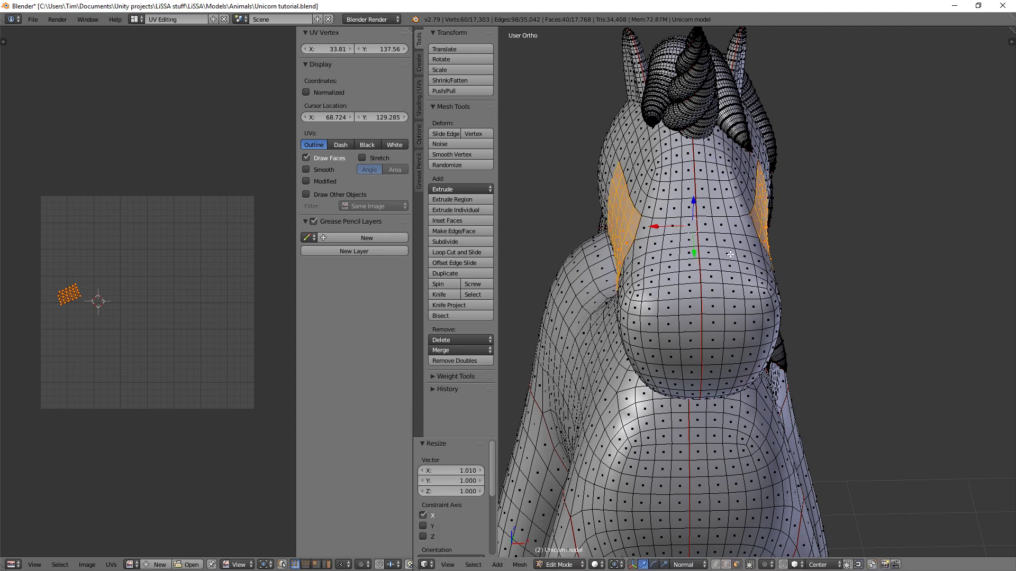
Step: Examine how the scaled eye patches sit over both sides of the unicorn's head and where their UVs lie
scroll(745, 242, up, 3)
middle_drag(699, 237, 682, 231)
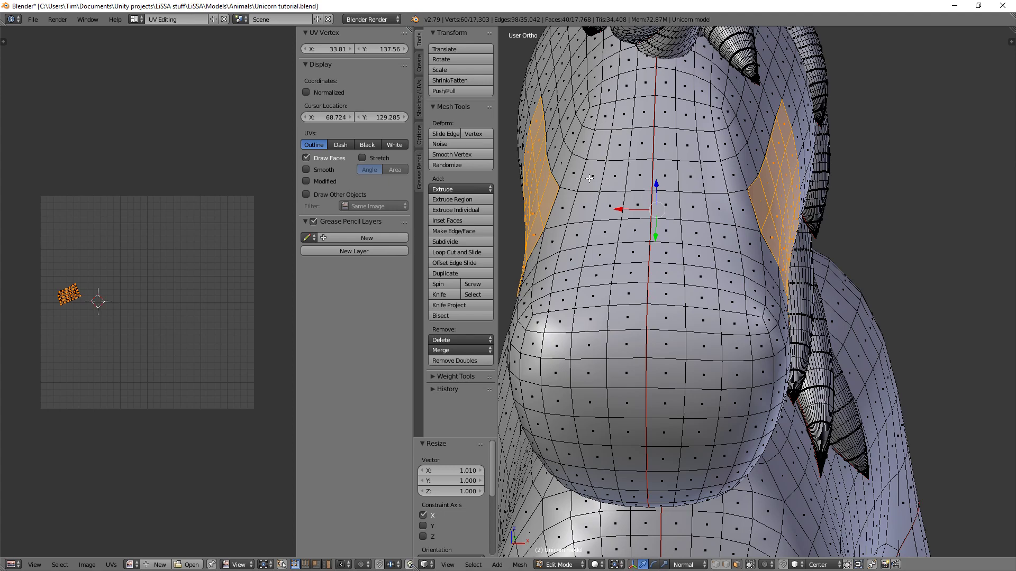
scroll(758, 266, down, 3)
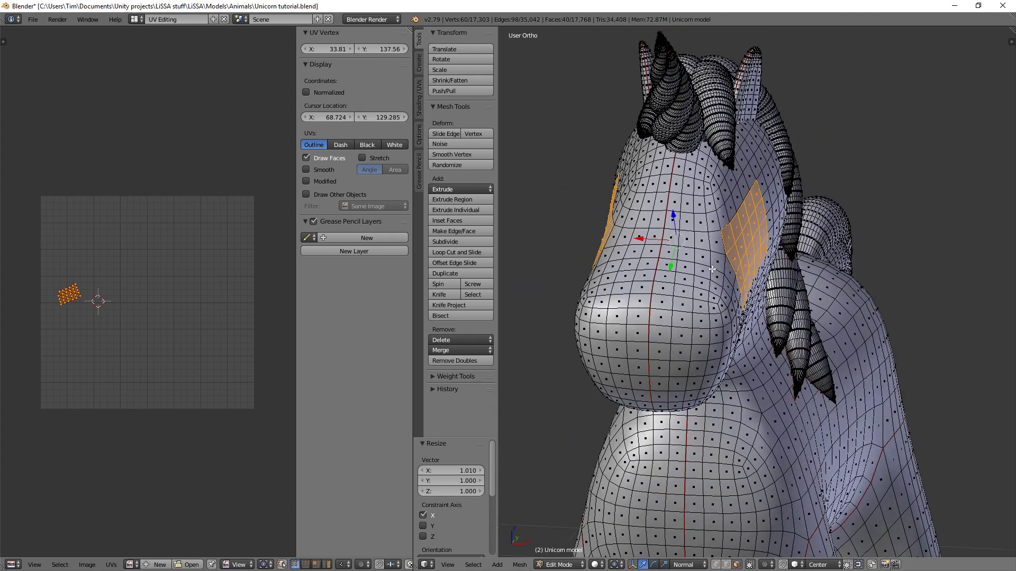
middle_drag(712, 269, 736, 262)
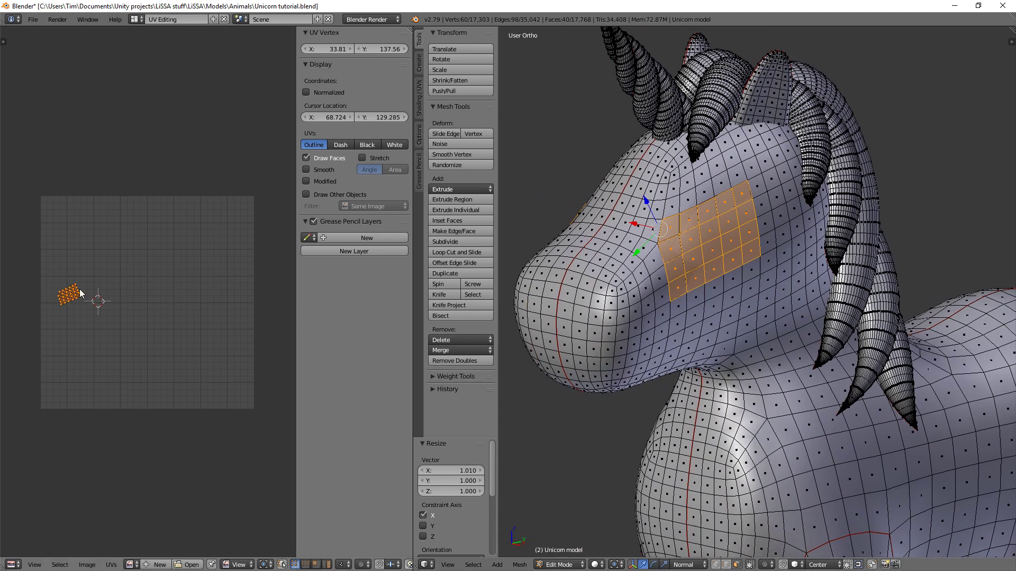
scroll(758, 279, down, 3)
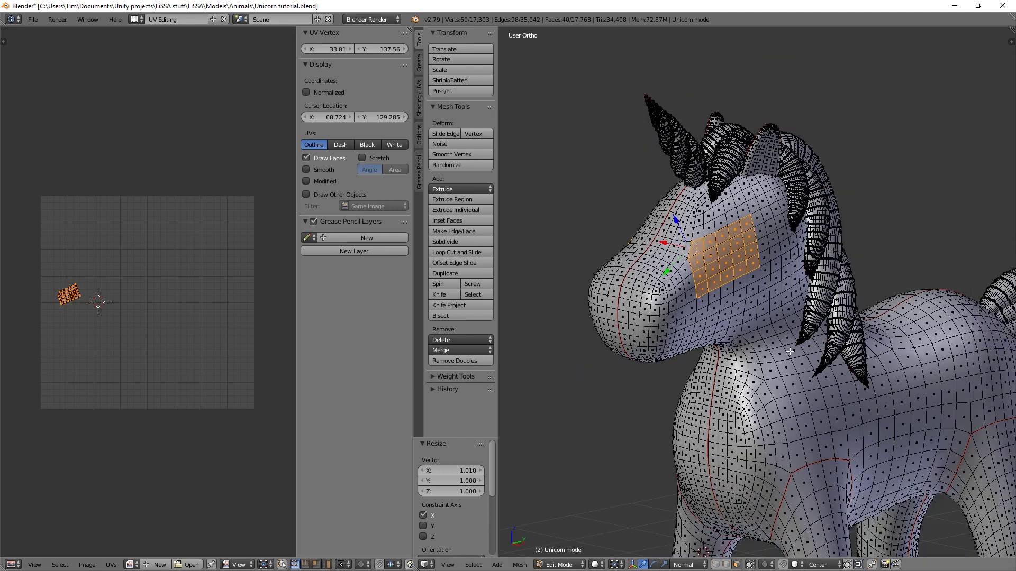
scroll(768, 356, up, 1)
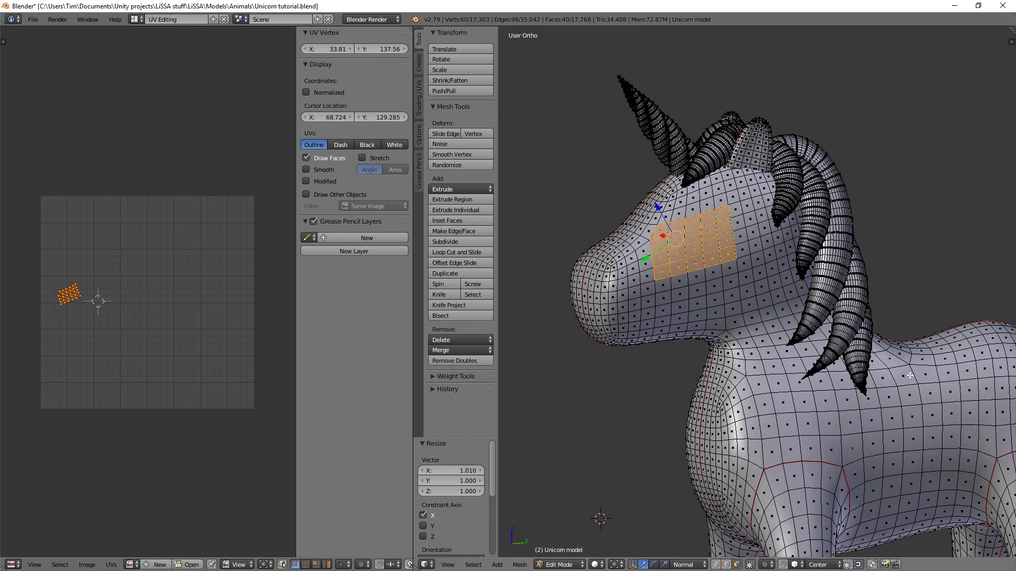
scroll(855, 335, up, 2)
scroll(854, 336, down, 3)
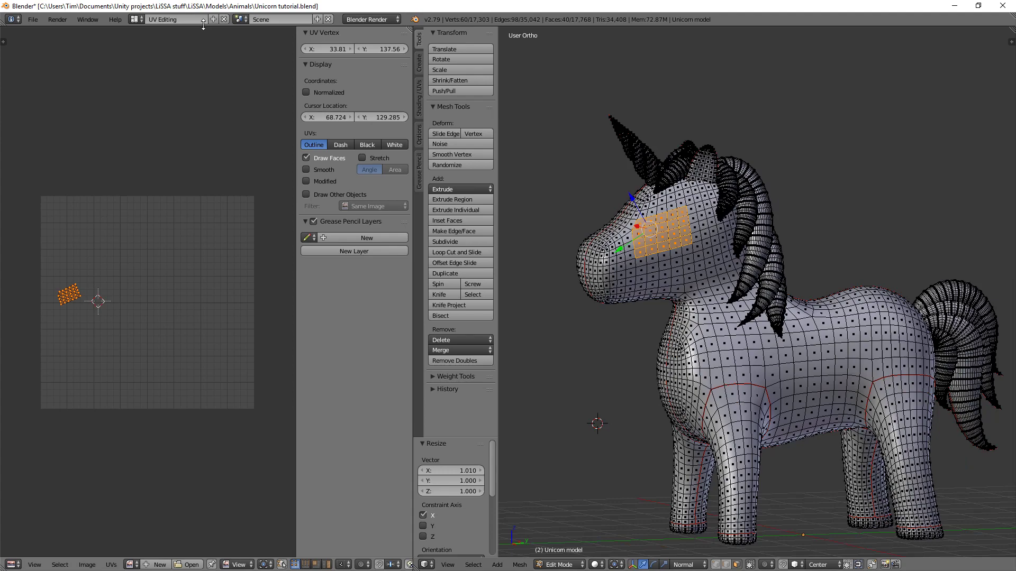
Step: Switch to the Default screen layout and separate the selected eye patches into their own mesh object
click(136, 20)
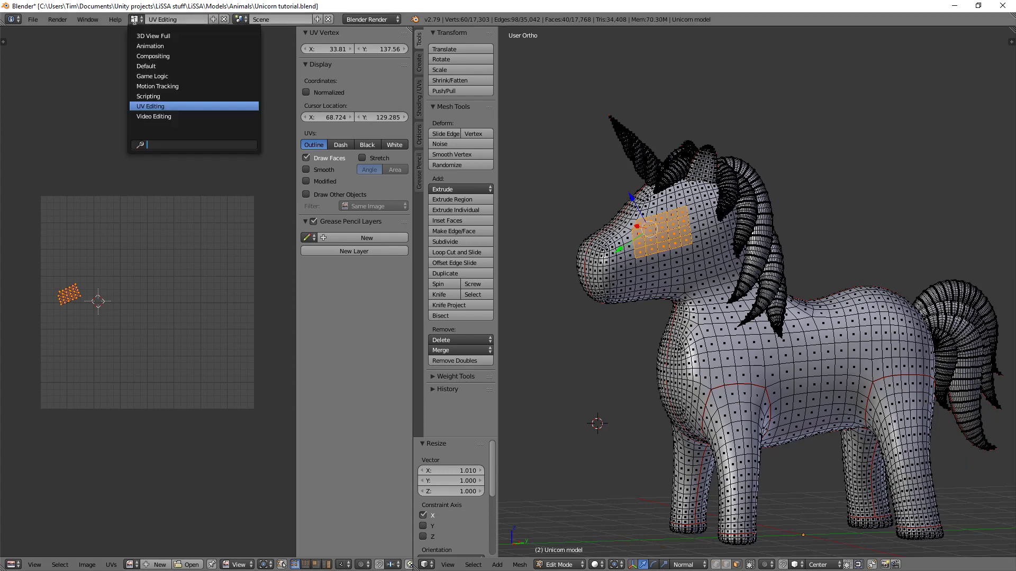
click(151, 64)
scroll(475, 227, down, 2)
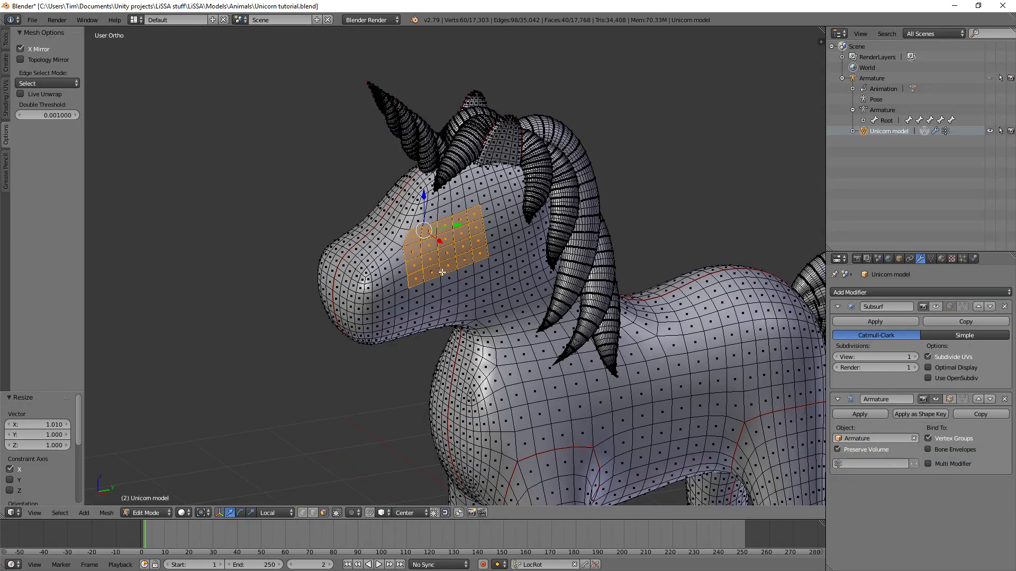
middle_drag(439, 263, 467, 247)
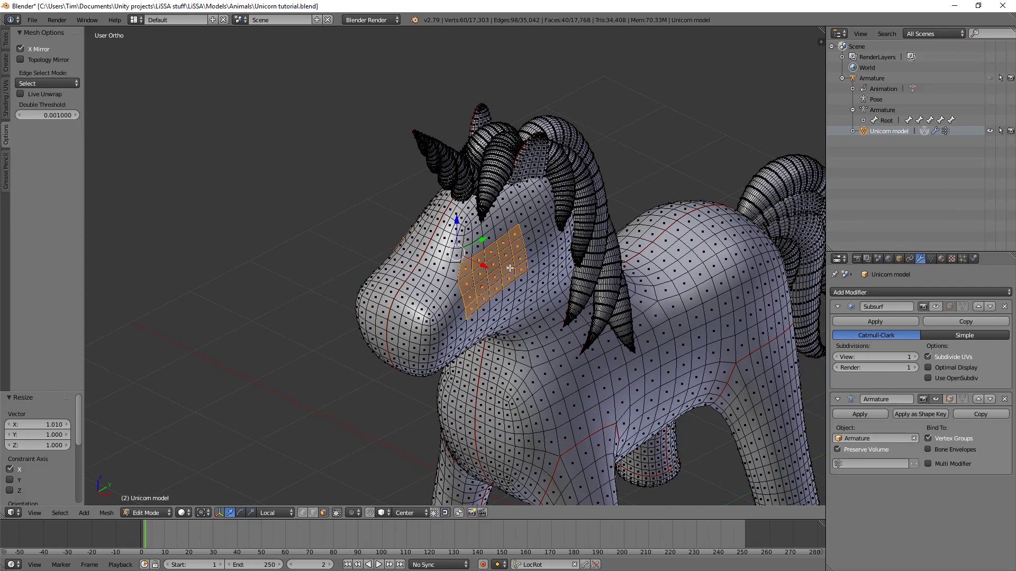
key(p)
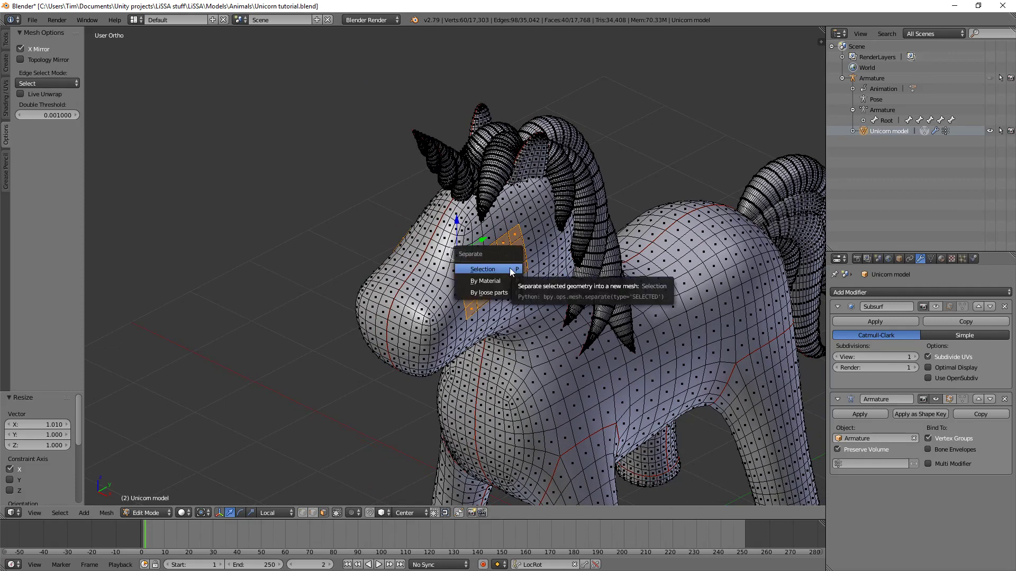
click(511, 272)
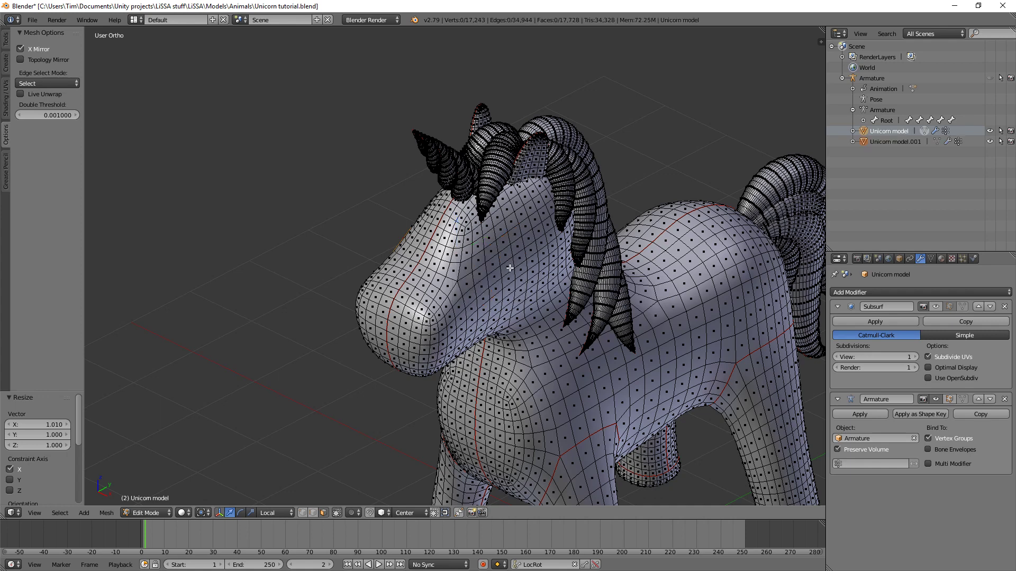
Step: Leave mesh editing, select the separated eye patch object and rename it Unicorn eye model
key(Tab)
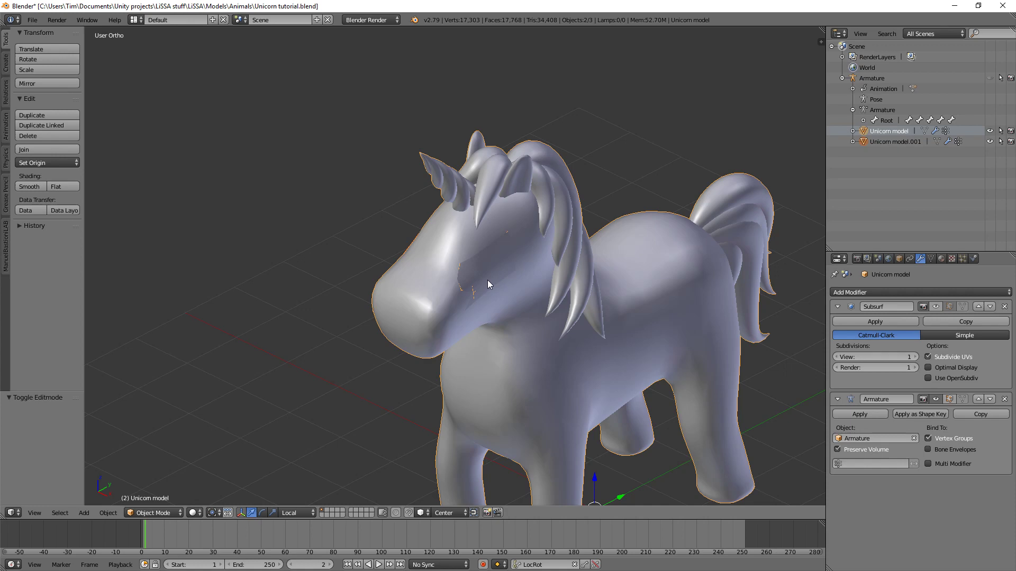
right_click(482, 276)
scroll(499, 307, up, 2)
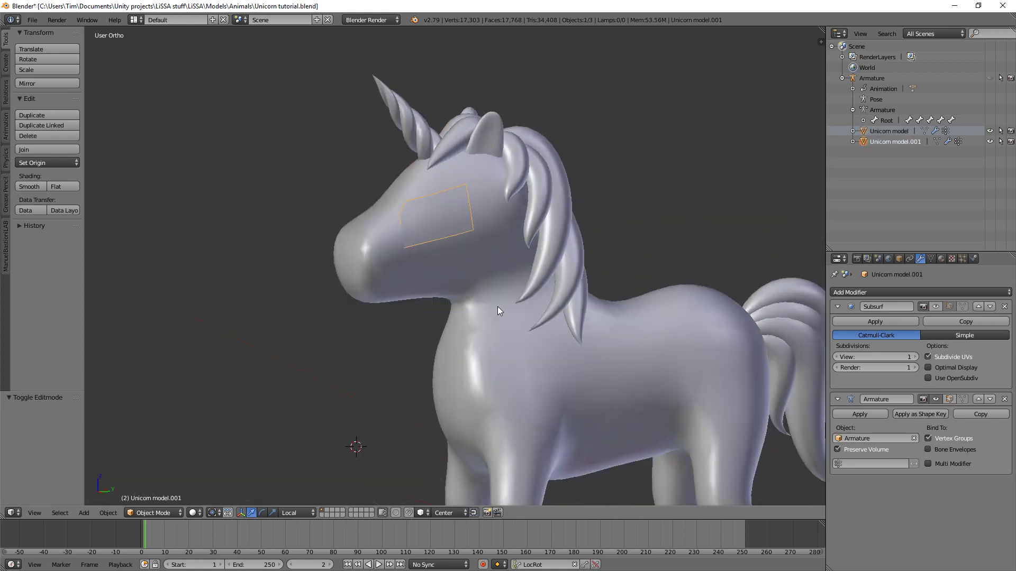
middle_drag(497, 306, 651, 312)
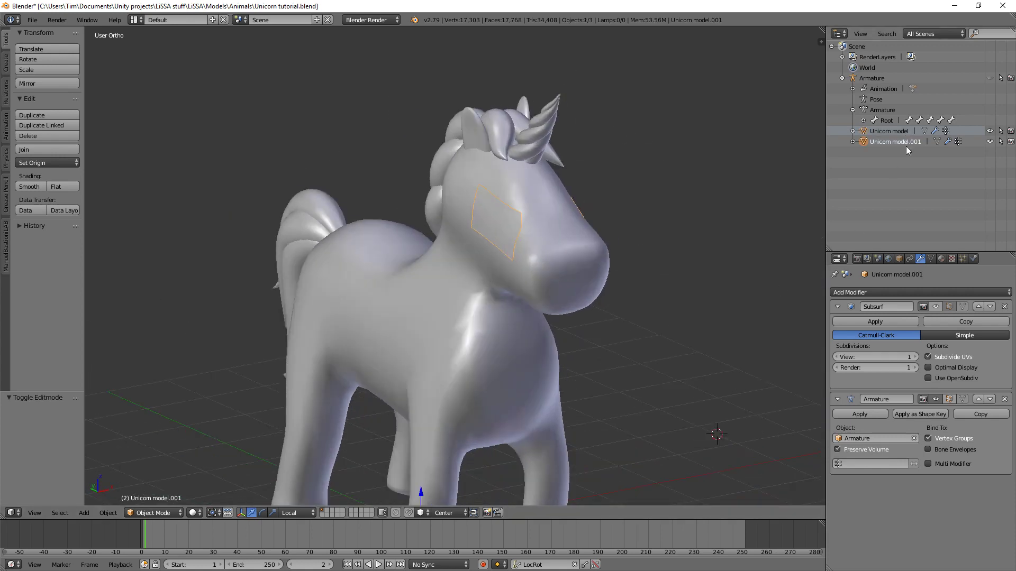
right_click(883, 144)
click(874, 146)
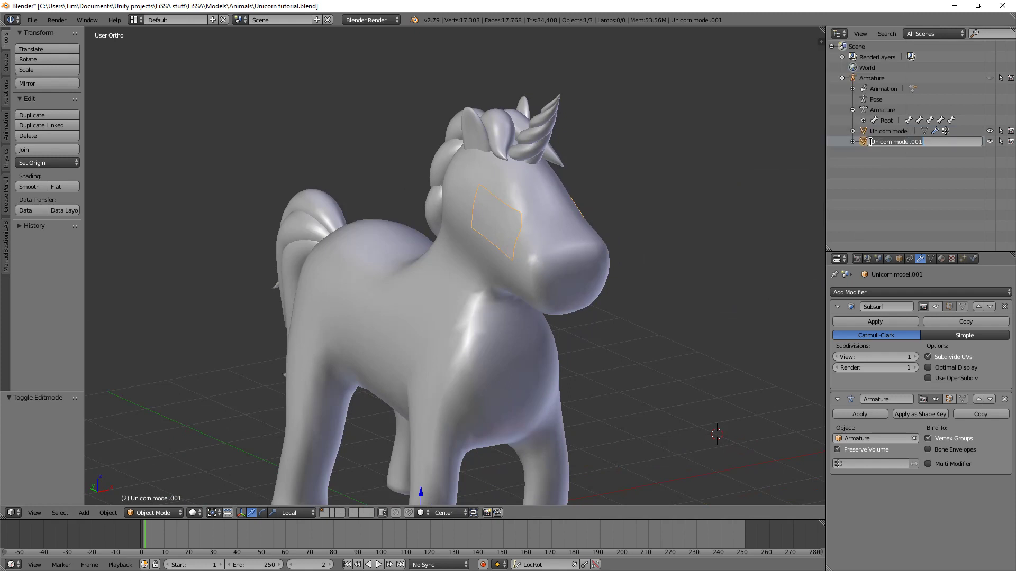
text(Unicorn)
key(Return)
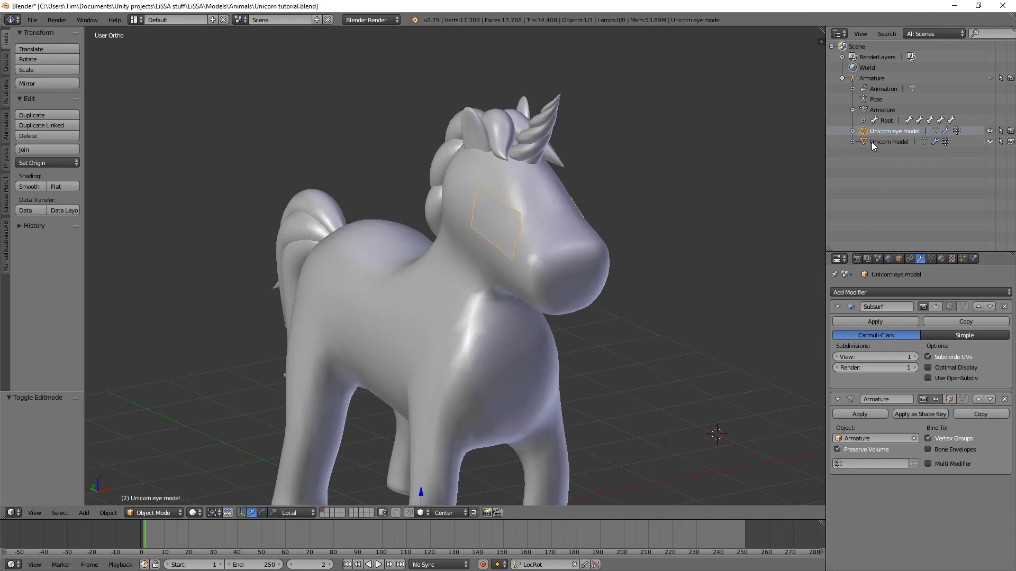
Step: Switch to Unity, stop the running game and examine the textured eye patch on the unicorn's head in the Scene view
middle_drag(547, 246, 421, 235)
scroll(443, 221, up, 6)
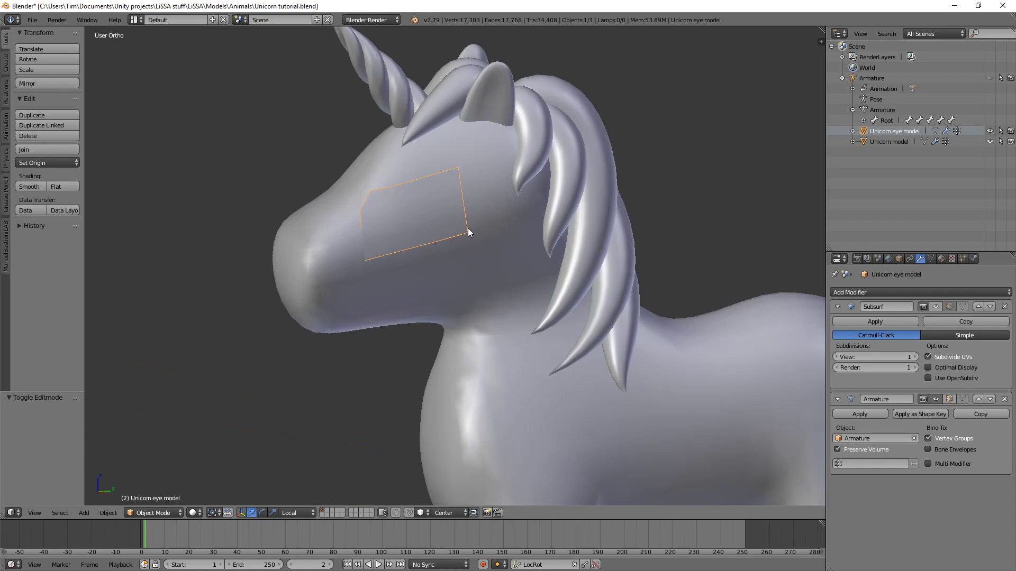
key(alt+Tab)
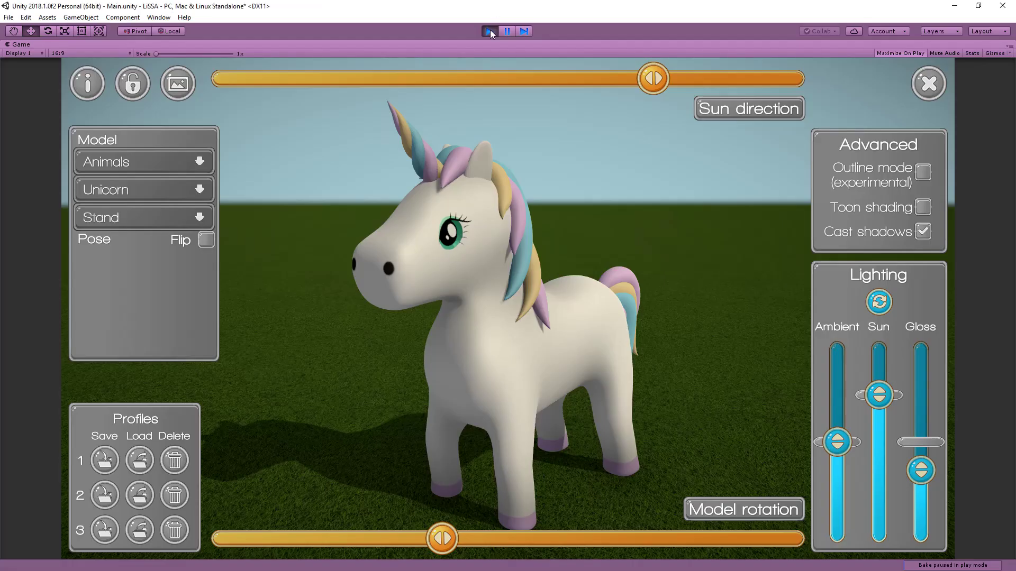
click(490, 29)
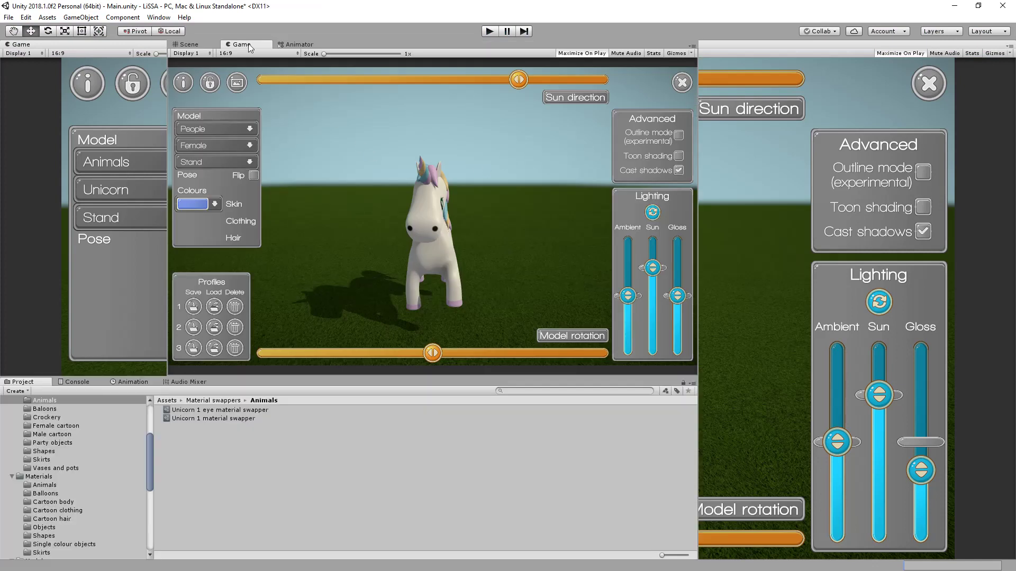
click(189, 45)
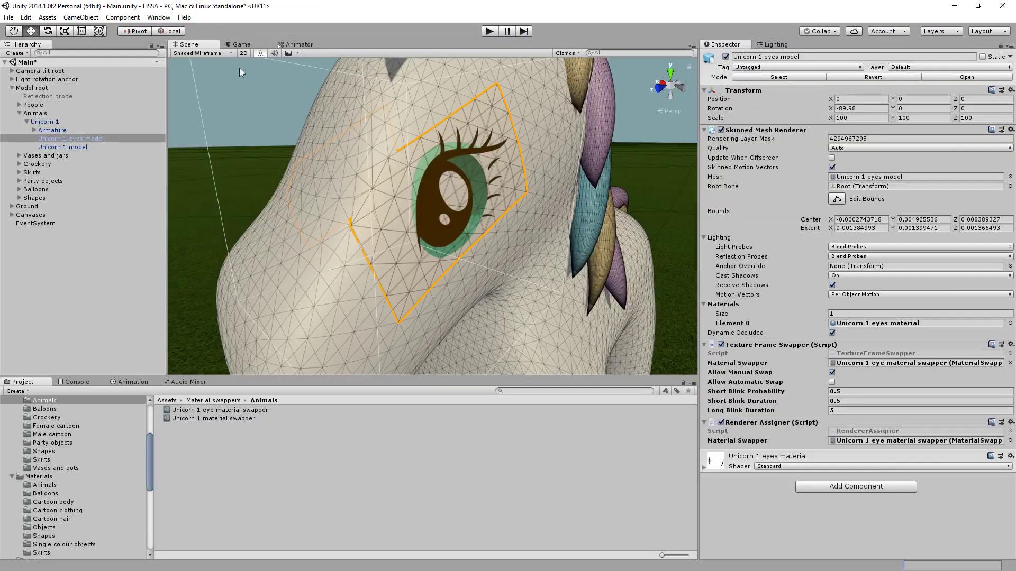
scroll(474, 248, down, 10)
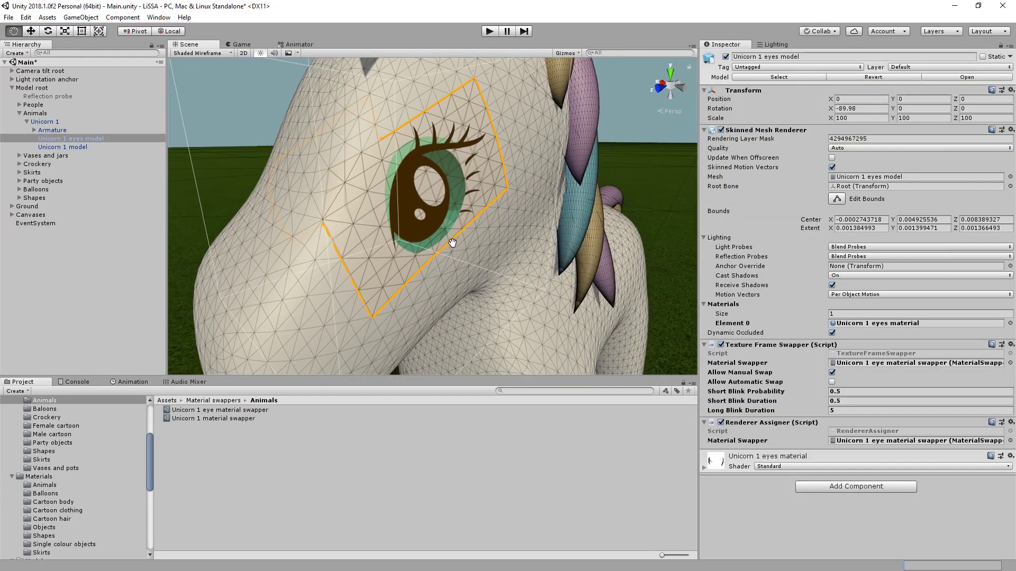
alt+drag(500, 255, 477, 229)
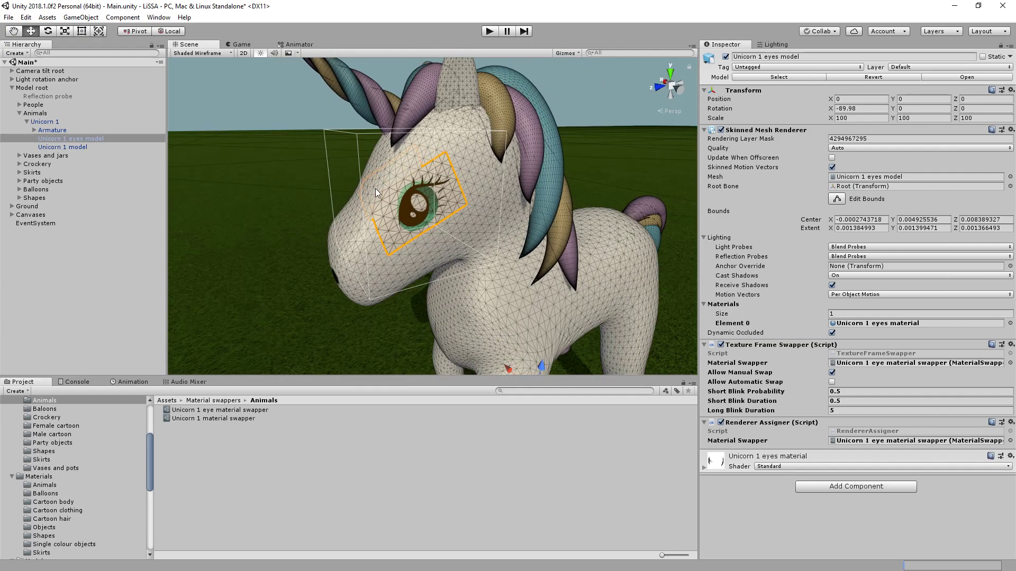
scroll(421, 214, up, 5)
alt+drag(421, 215, 405, 181)
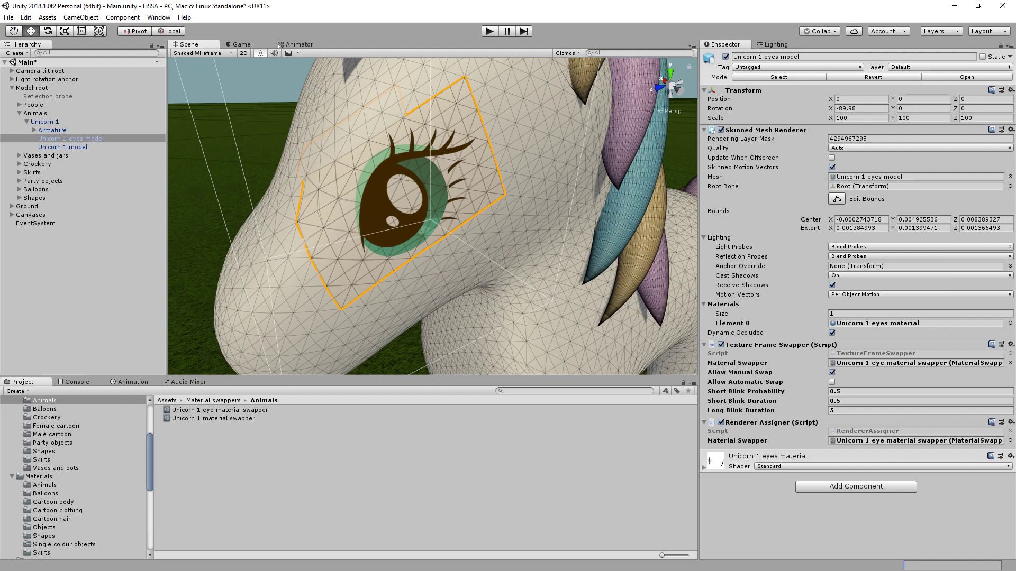
Step: Switch back to Blender, use the UV Editing layout and select all faces of the eye model for editing
key(alt+Tab)
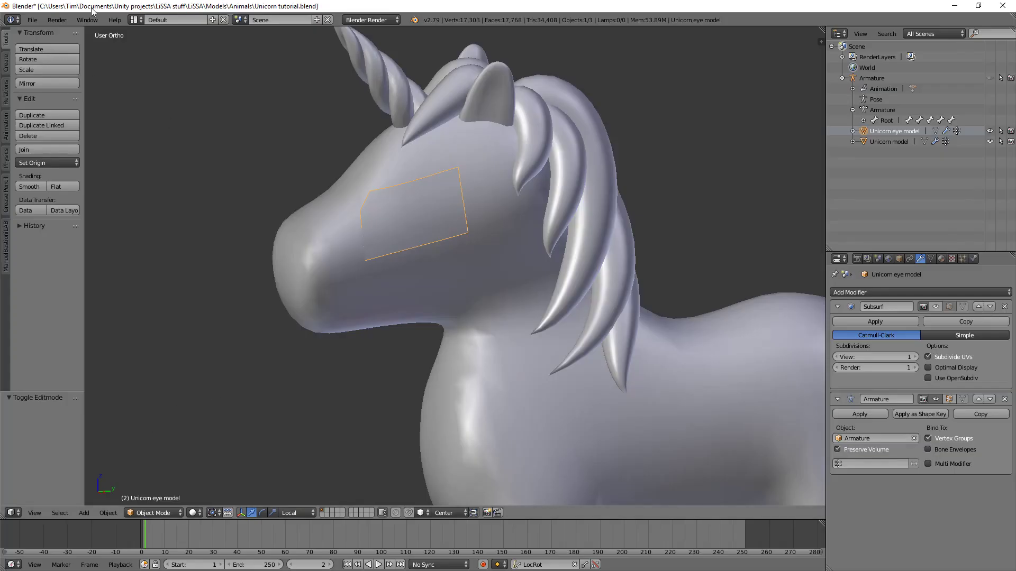
click(136, 21)
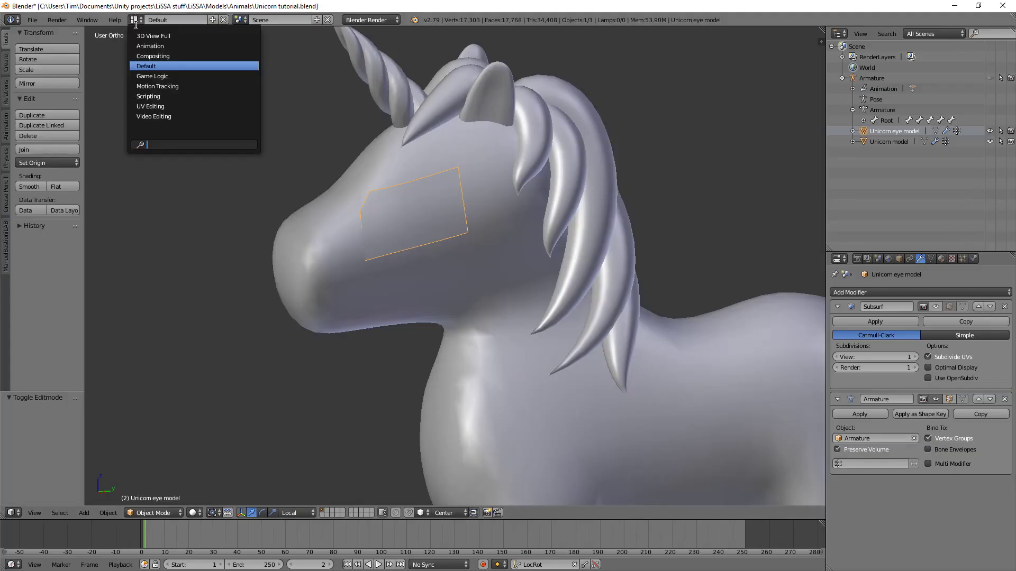
click(153, 107)
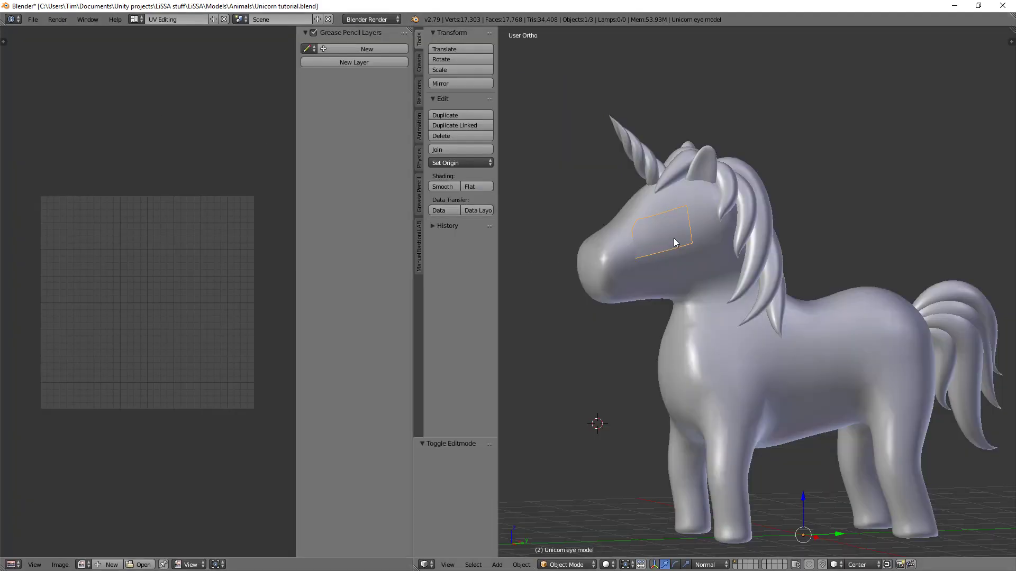
key(Tab)
key(a)
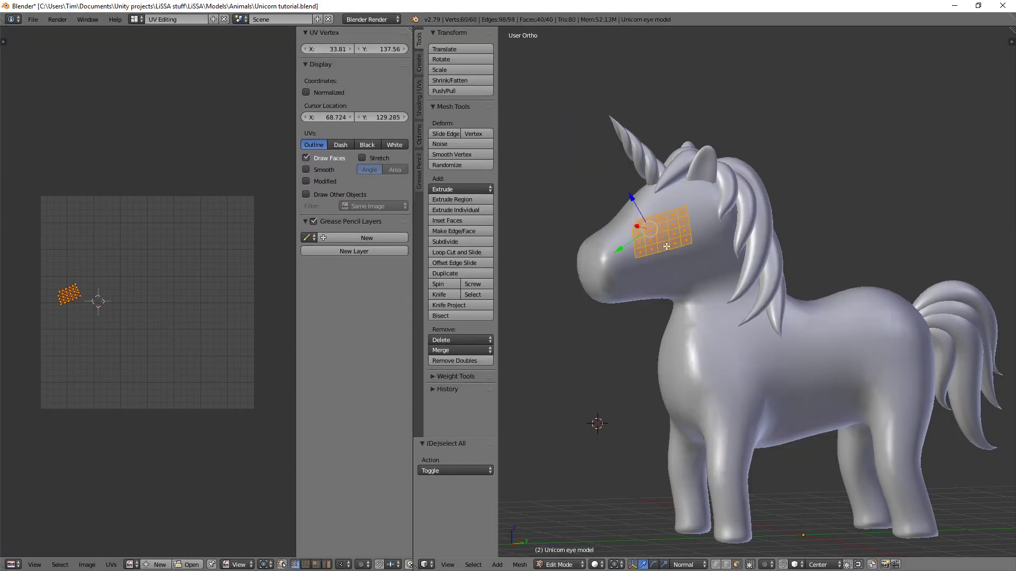
middle_drag(656, 244, 681, 253)
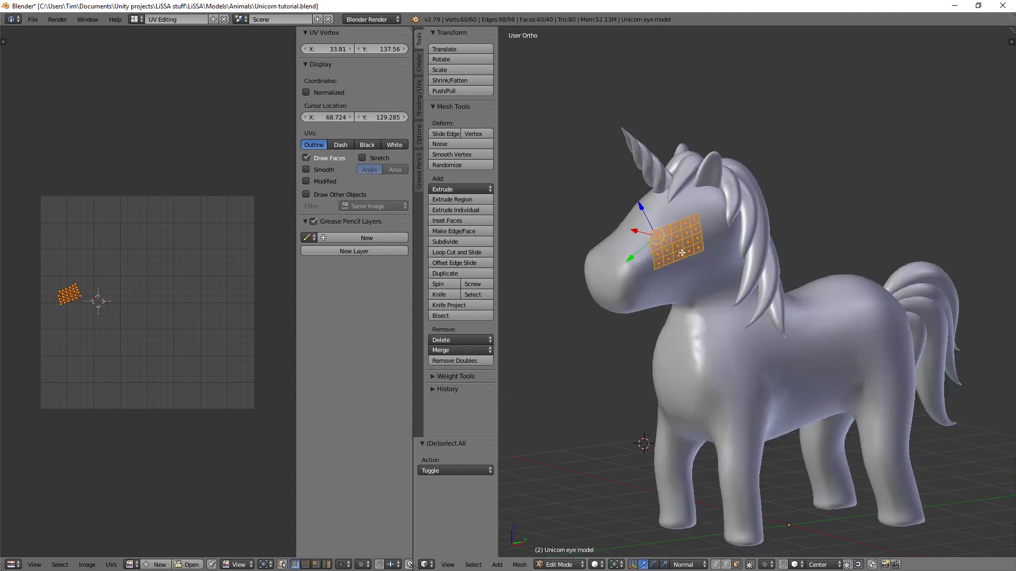
scroll(681, 253, up, 1)
scroll(95, 309, up, 2)
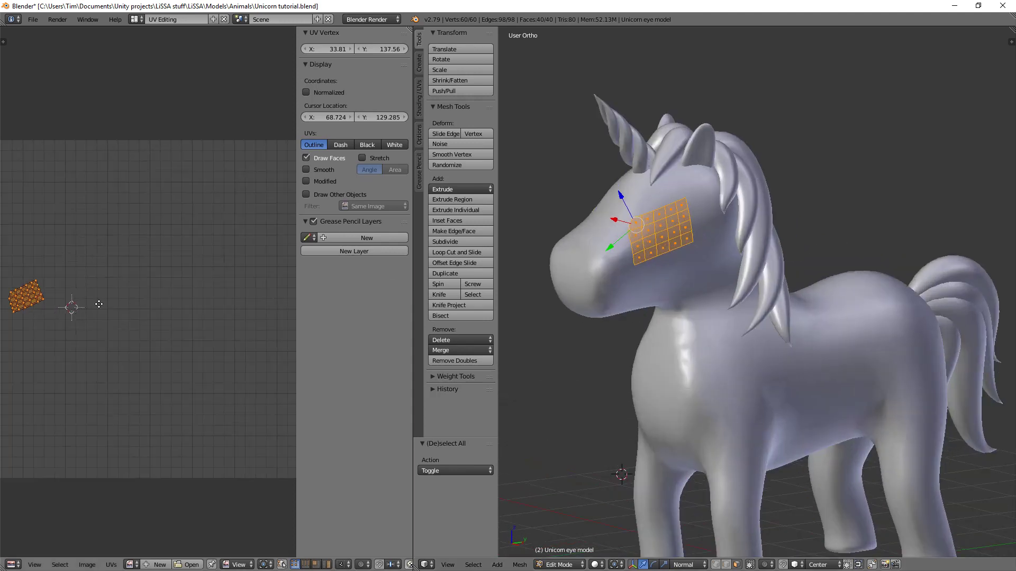
Step: Rotate the eye patch UVs by 22.3° so the grid lies roughly level
middle_drag(99, 304, 112, 303)
scroll(97, 288, down, 1)
key(r)
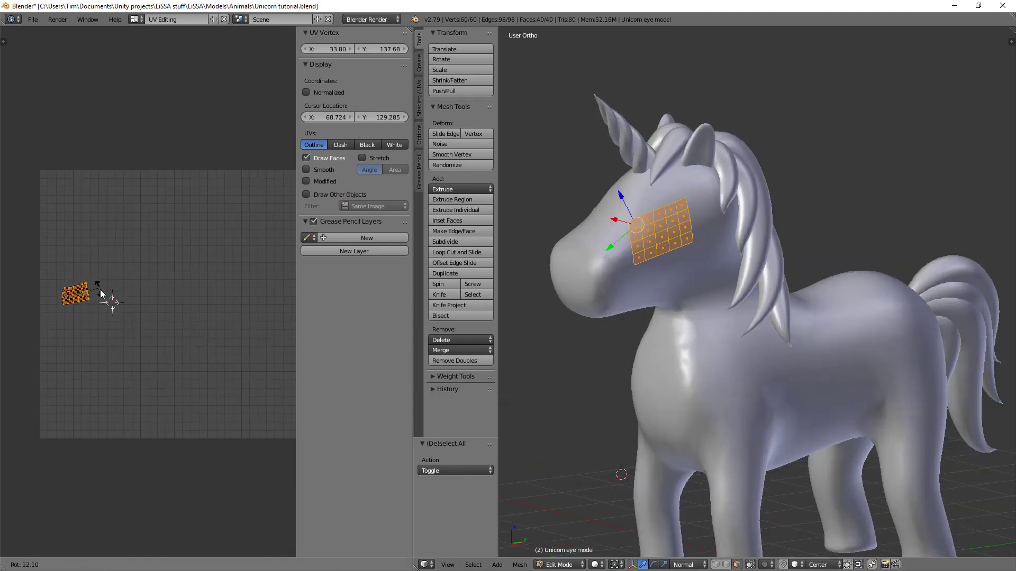
click(100, 291)
scroll(156, 284, down, 1)
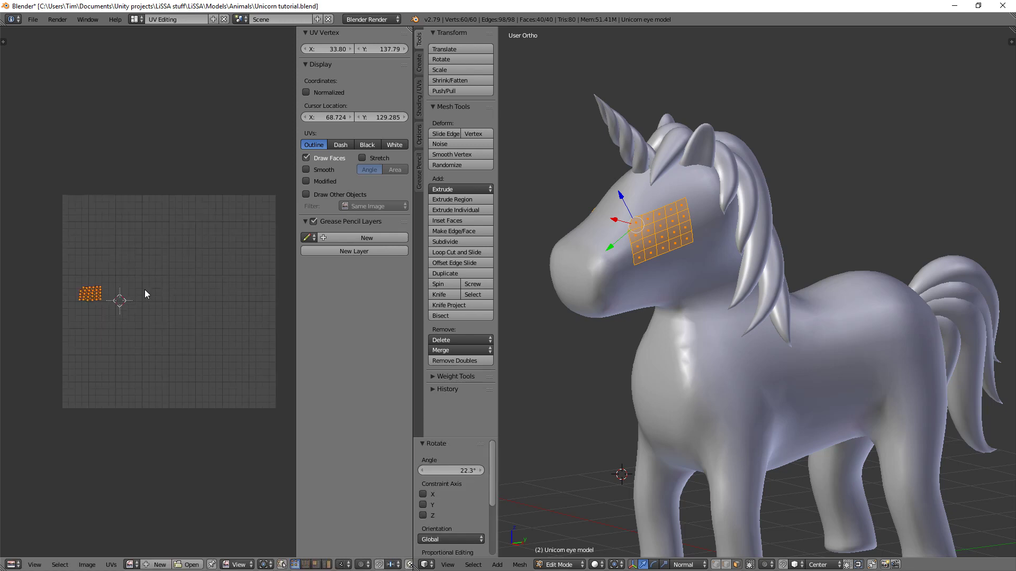
Step: Enlarge the eye patch UVs by about 10.352 and move them to the middle of the UV square
key(s)
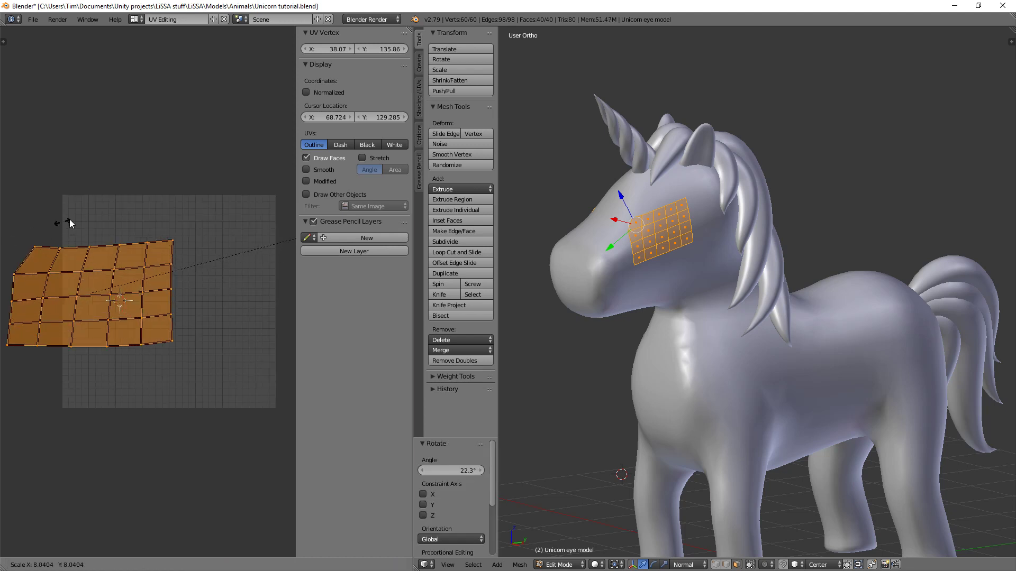
click(125, 199)
key(g)
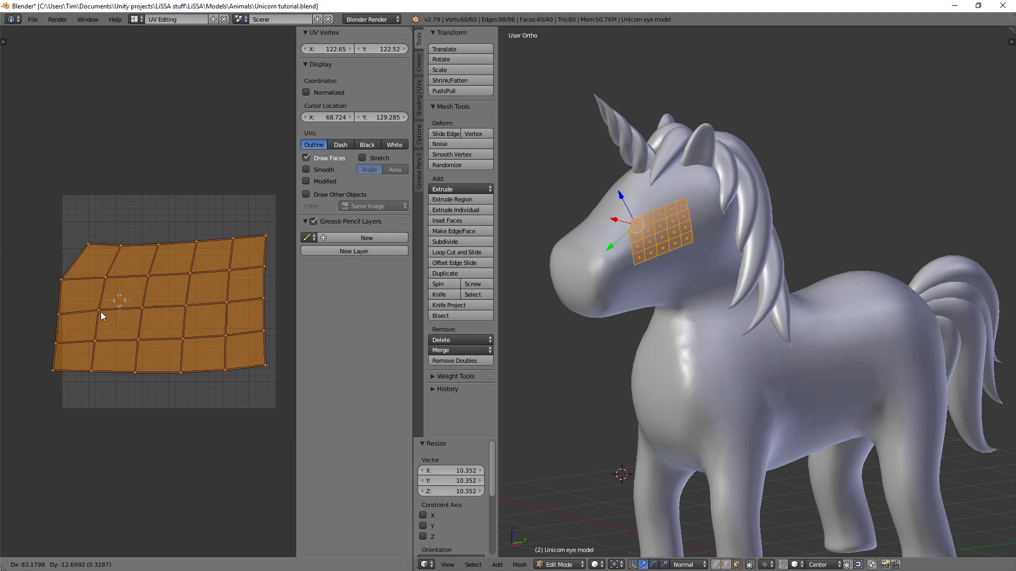
click(106, 309)
Step: Scale the eye patch UVs by about 0.953 to leave a small margin inside the UV square
key(s)
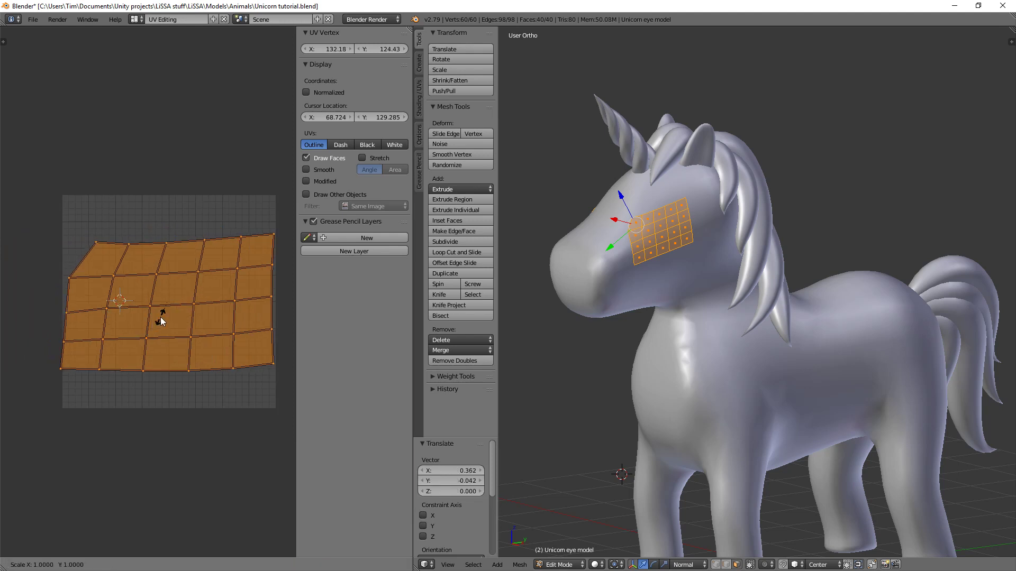
click(158, 316)
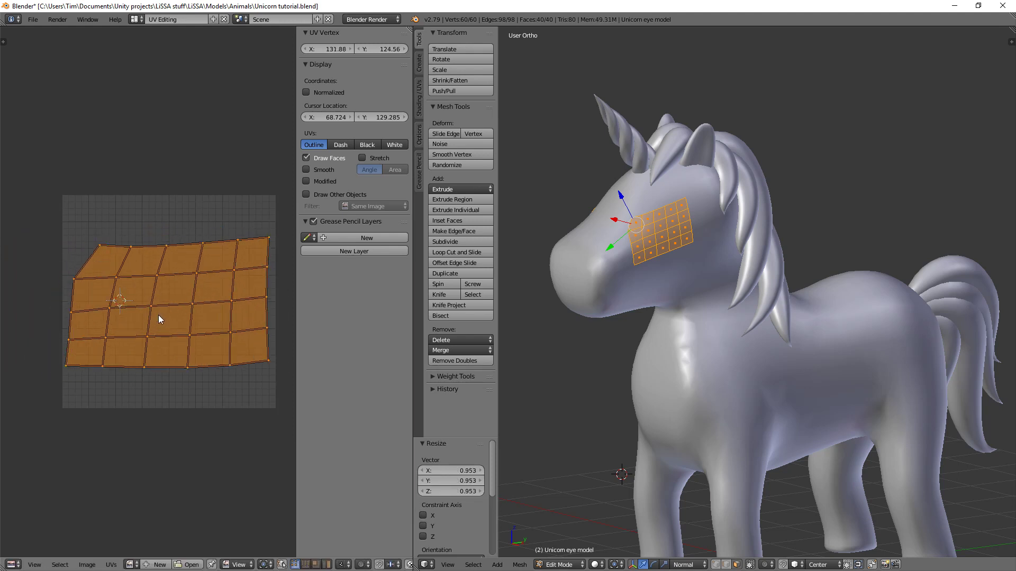
scroll(211, 307, up, 1)
scroll(210, 307, down, 2)
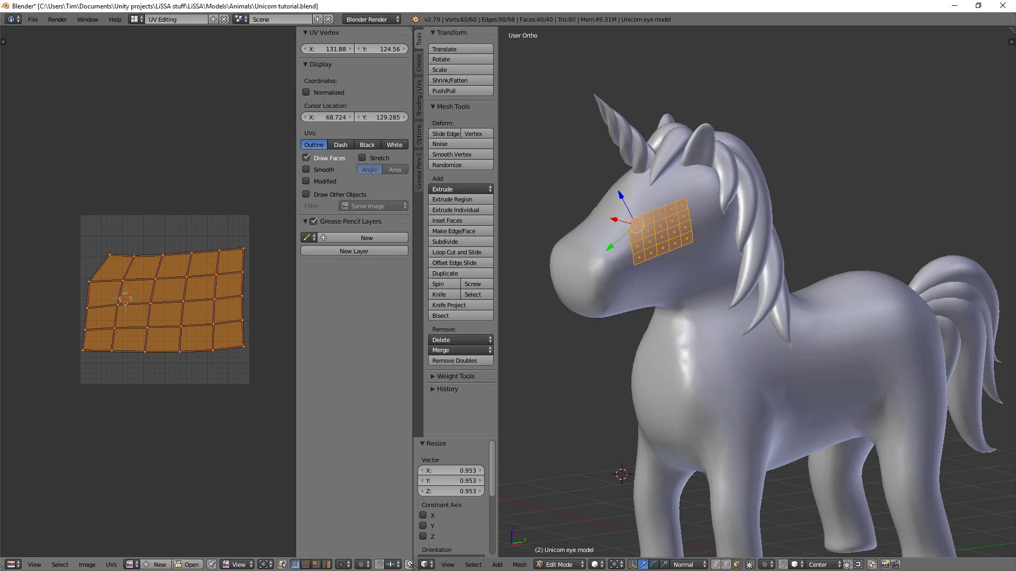
Step: Switch to Unity, open the Textures > Animals folder and preview the Unicorn 1 UVs and Unicorn 1 eyes UVs images
key(alt+Tab)
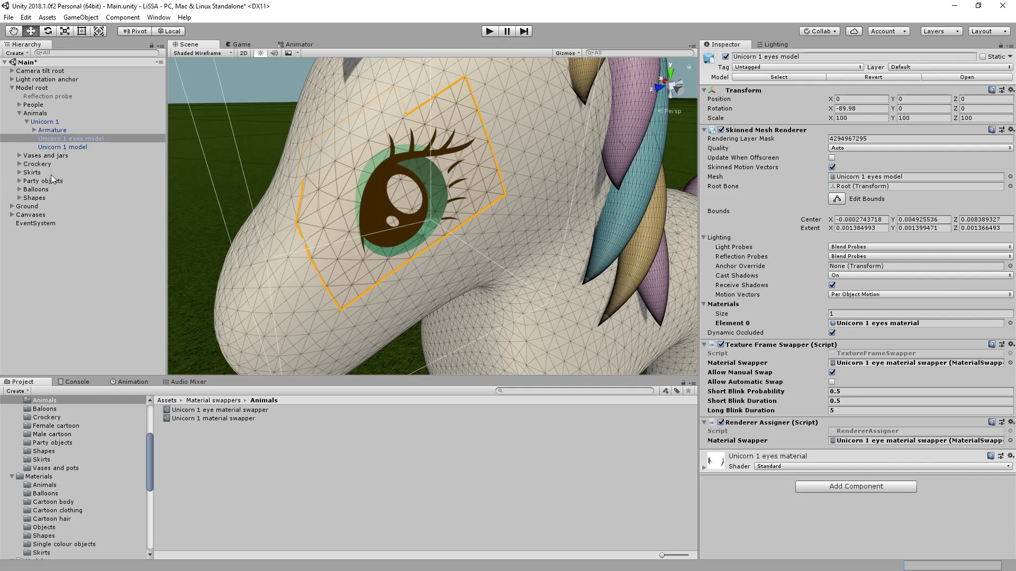
scroll(63, 507, down, 5)
click(53, 545)
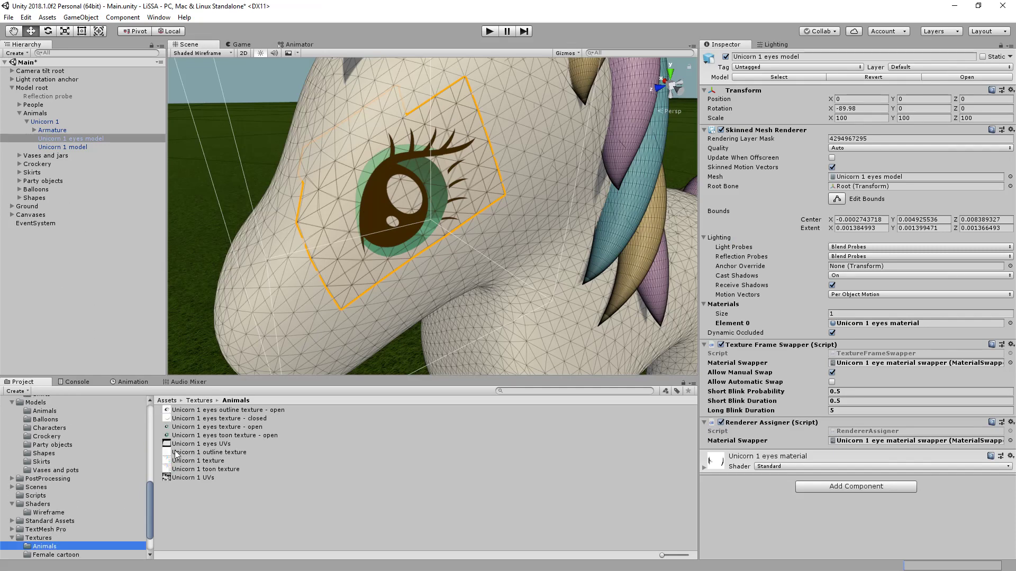
click(203, 477)
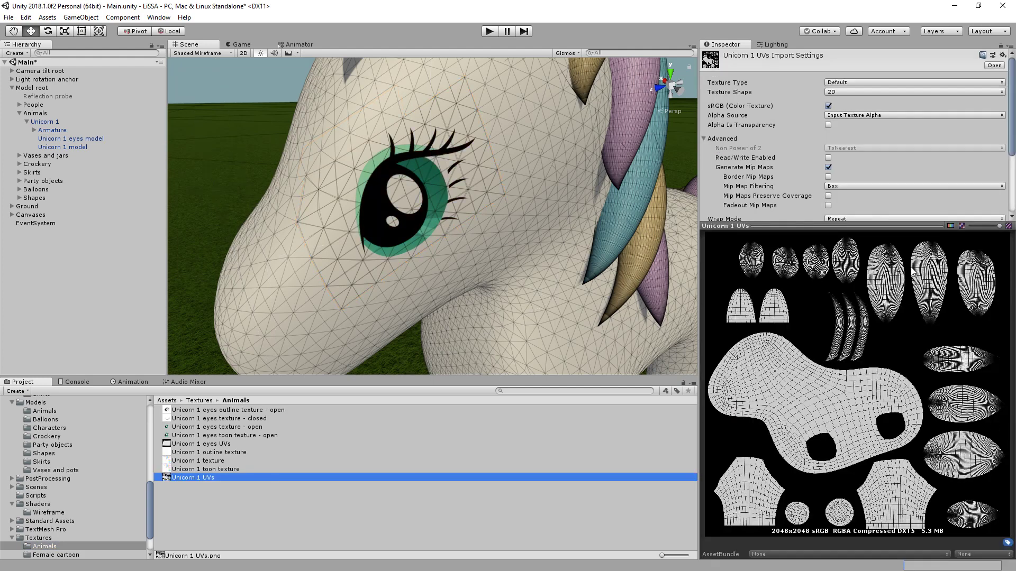
click(205, 444)
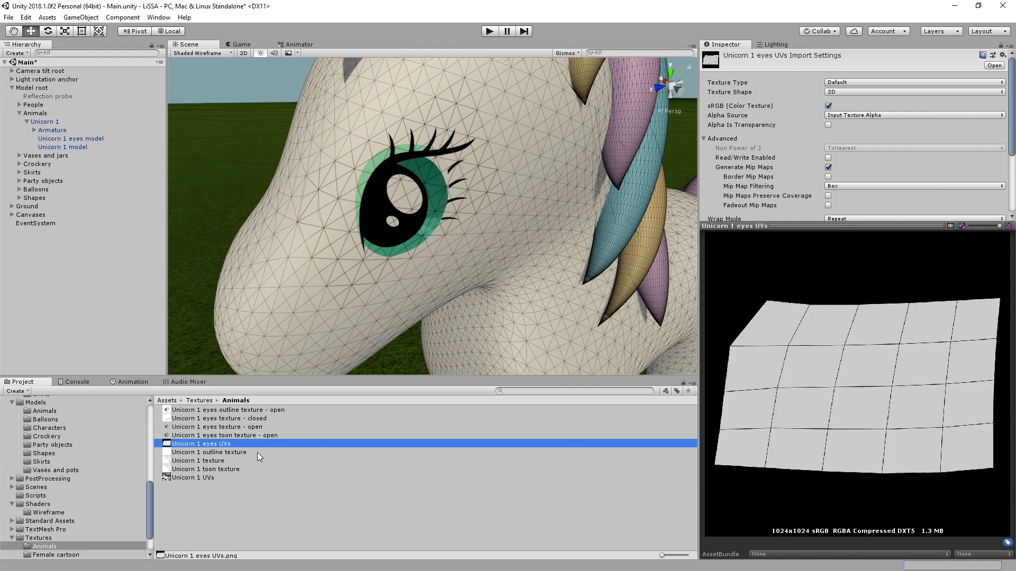
Step: Compare the Unicorn 1 texture image with the Unicorn 1 UVs layout
click(202, 460)
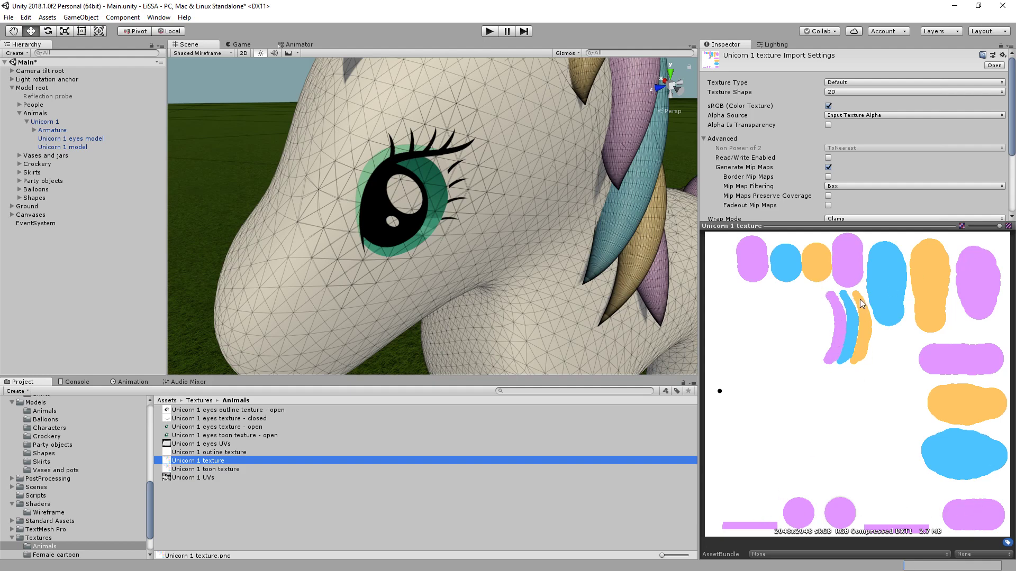
click(192, 477)
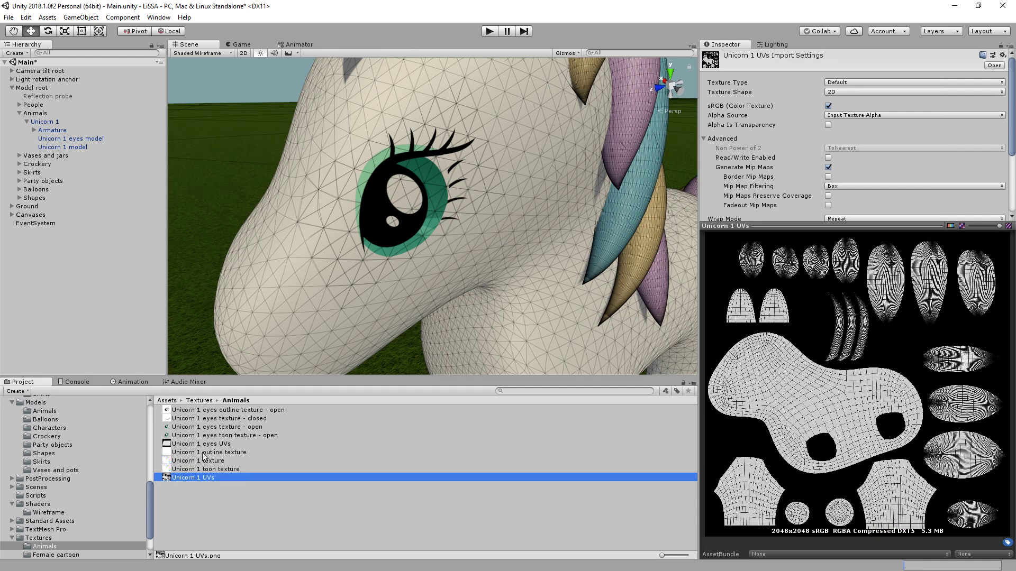
click(206, 460)
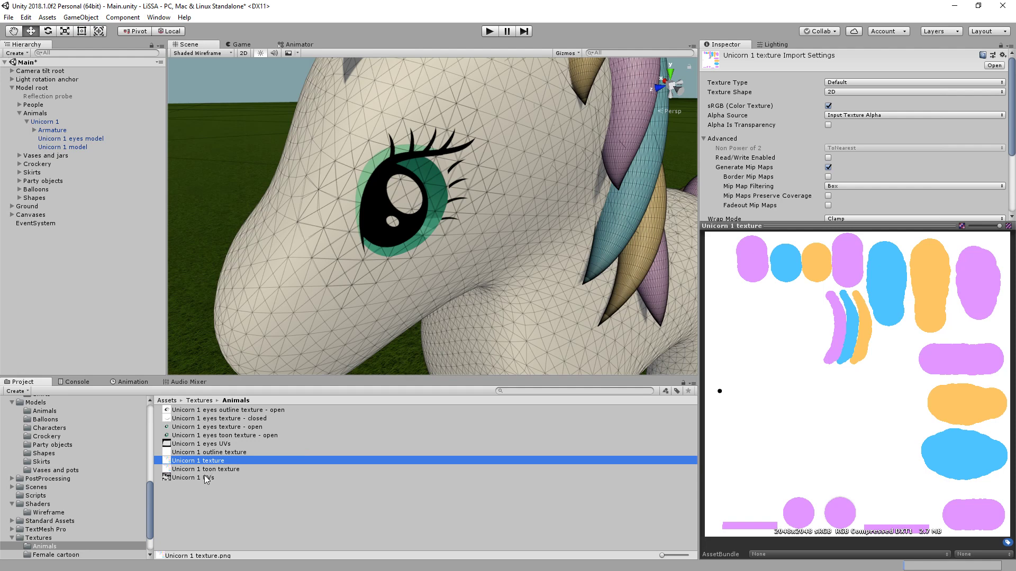
Step: Preview the Unicorn 1 eyes UVs layout and the open and closed versions of the Unicorn 1 eyes texture
click(214, 445)
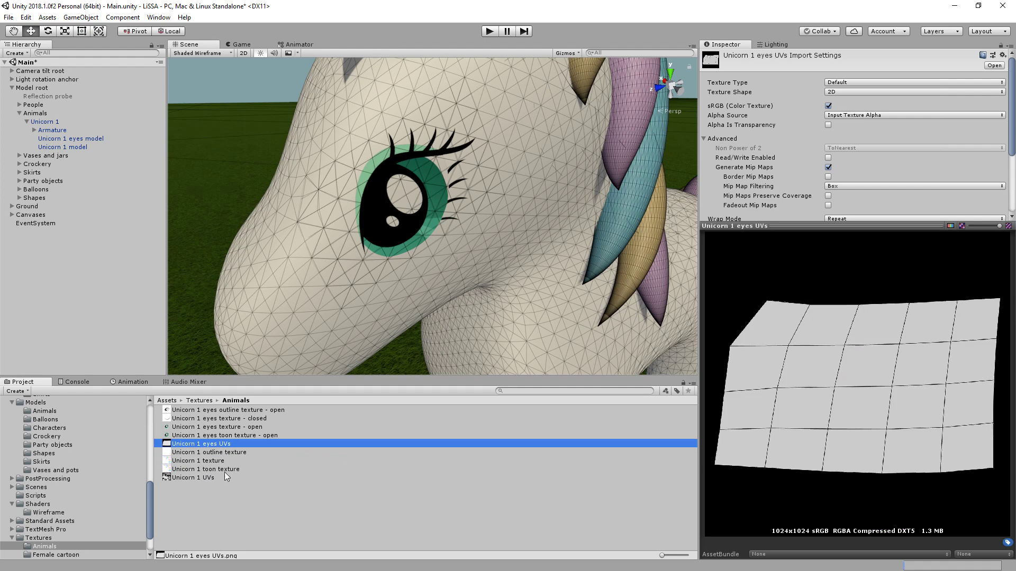
click(219, 428)
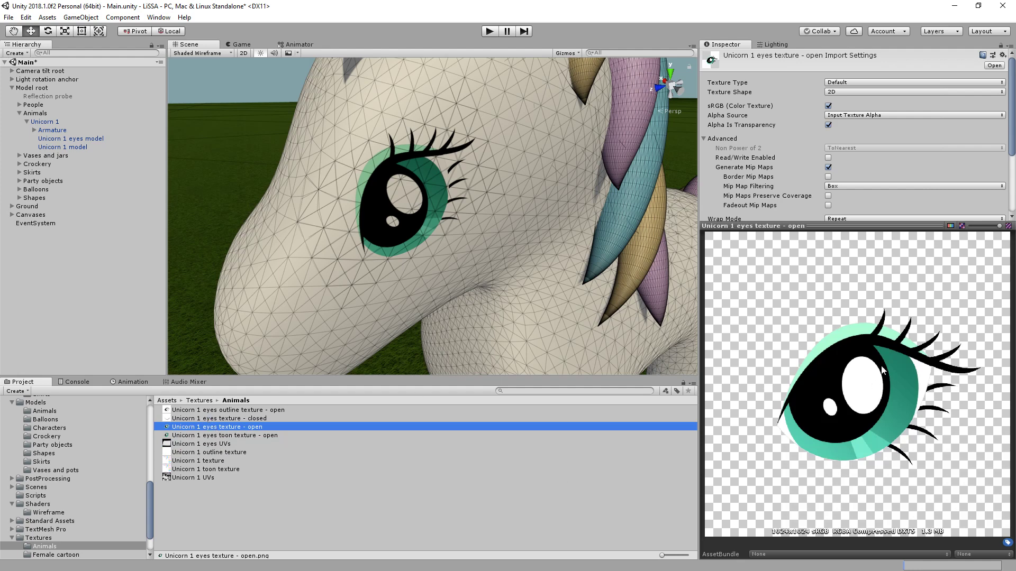
click(232, 419)
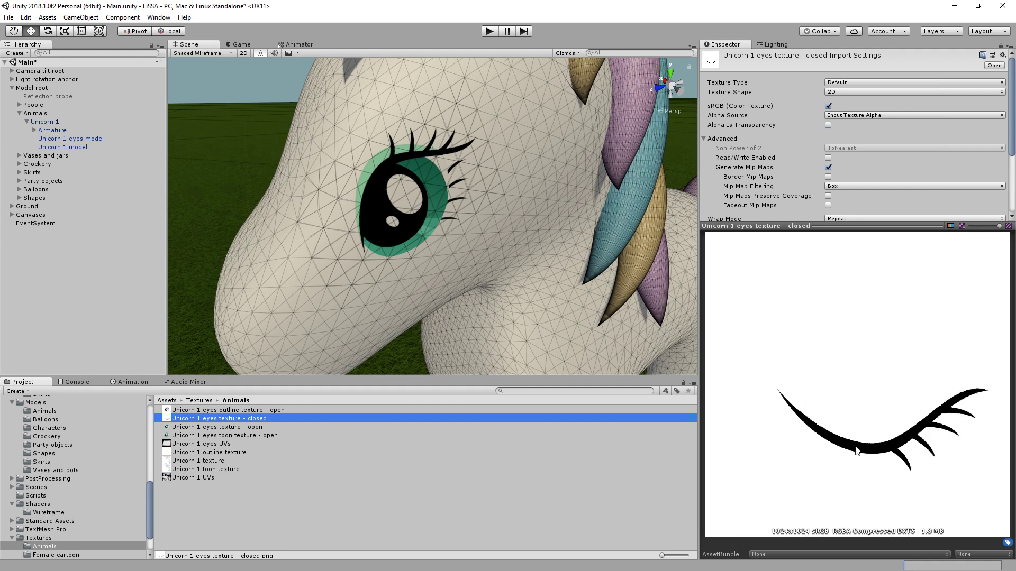
Step: Compare the previews of the Unicorn 1 eyes texture in its open and closed versions and the open toon texture
click(238, 427)
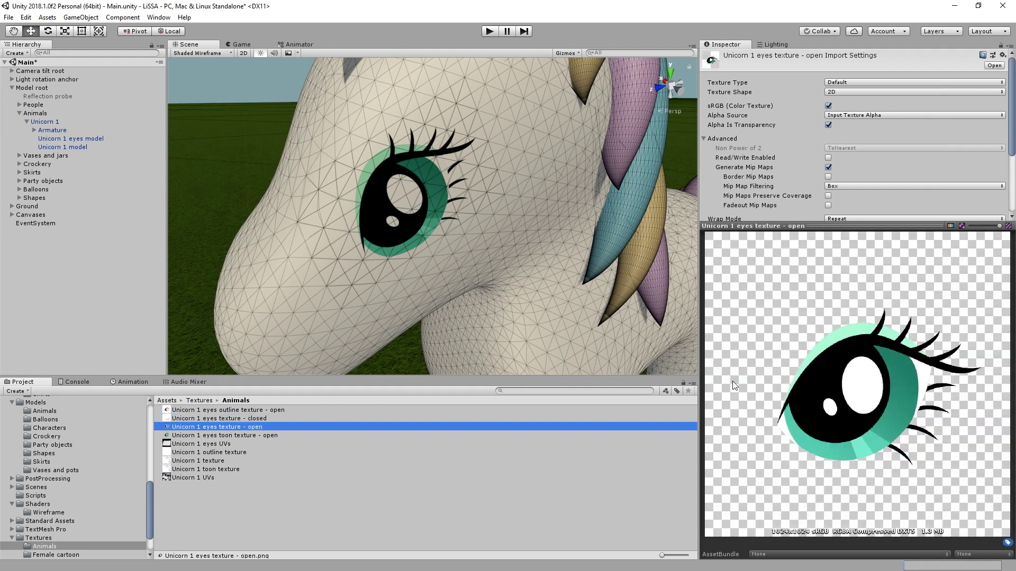
click(253, 436)
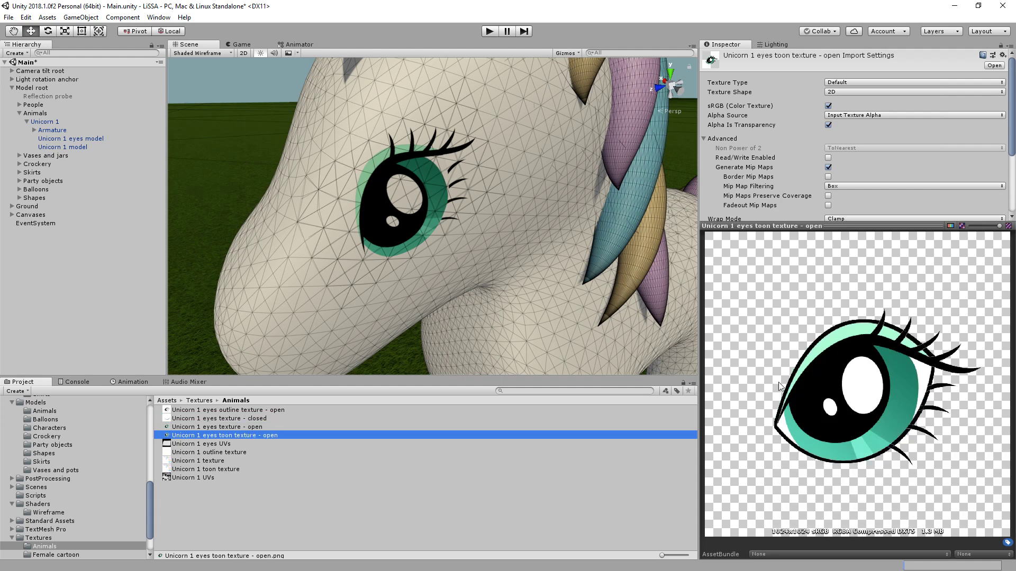
click(217, 419)
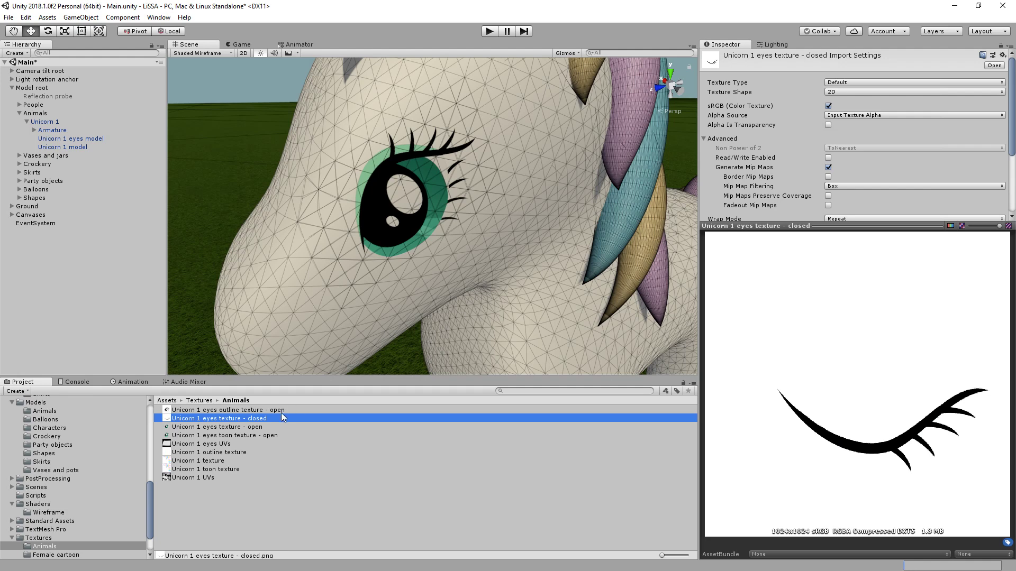
click(252, 429)
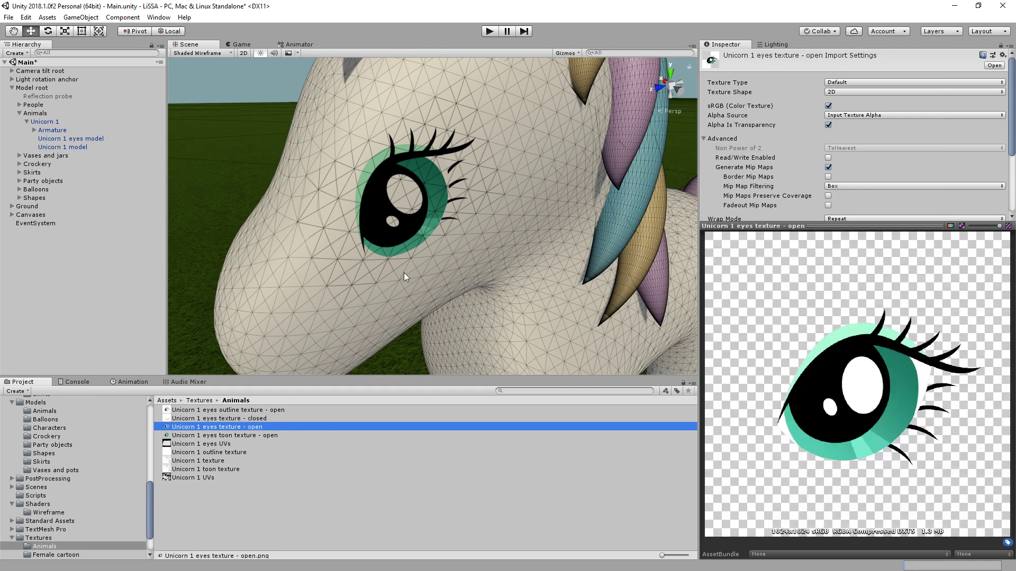
Step: Locate the material used by the Unicorn 1 eyes model and inspect Unicorn 1 eyes material from another preview angle
click(71, 139)
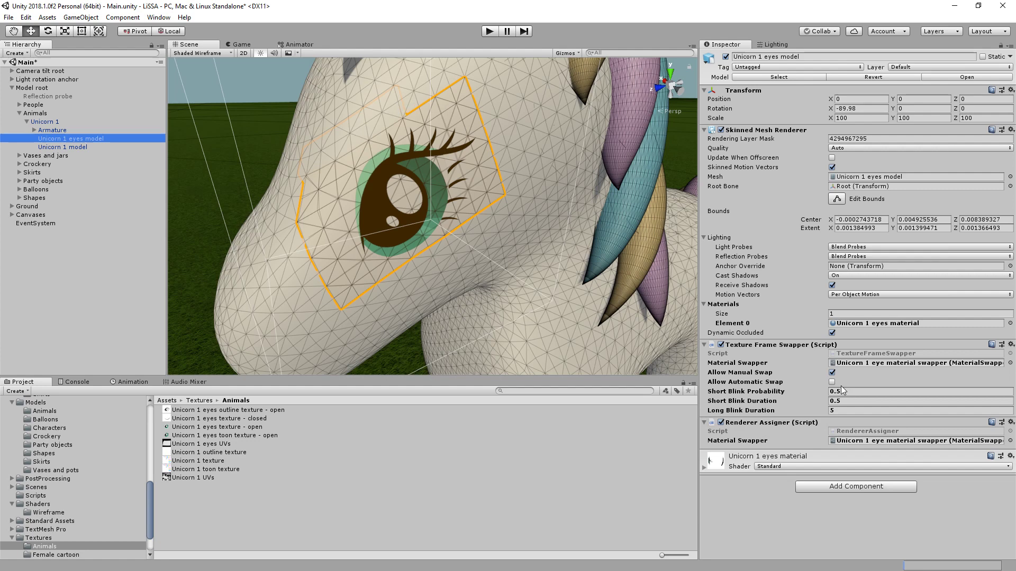
click(852, 323)
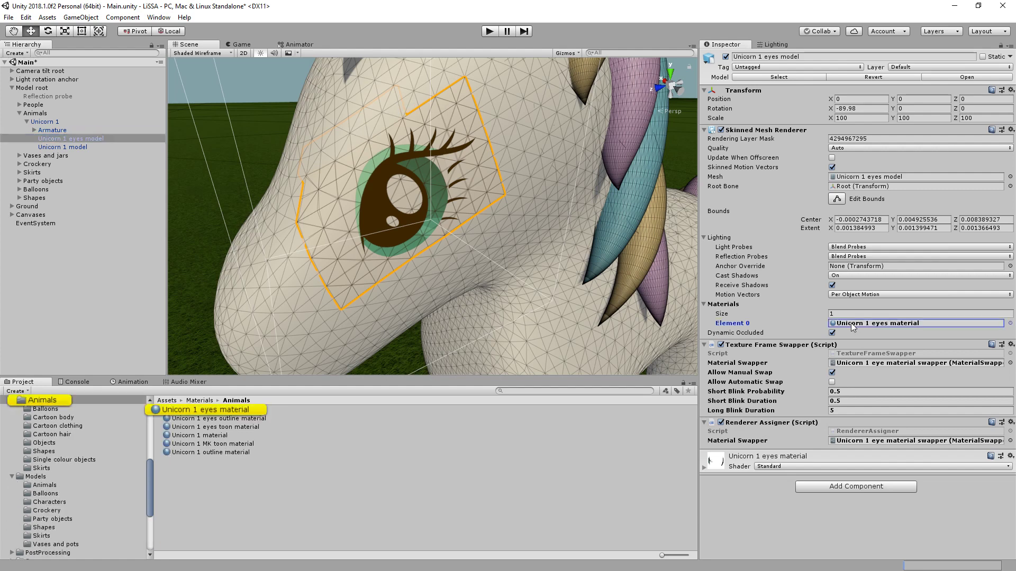
click(227, 411)
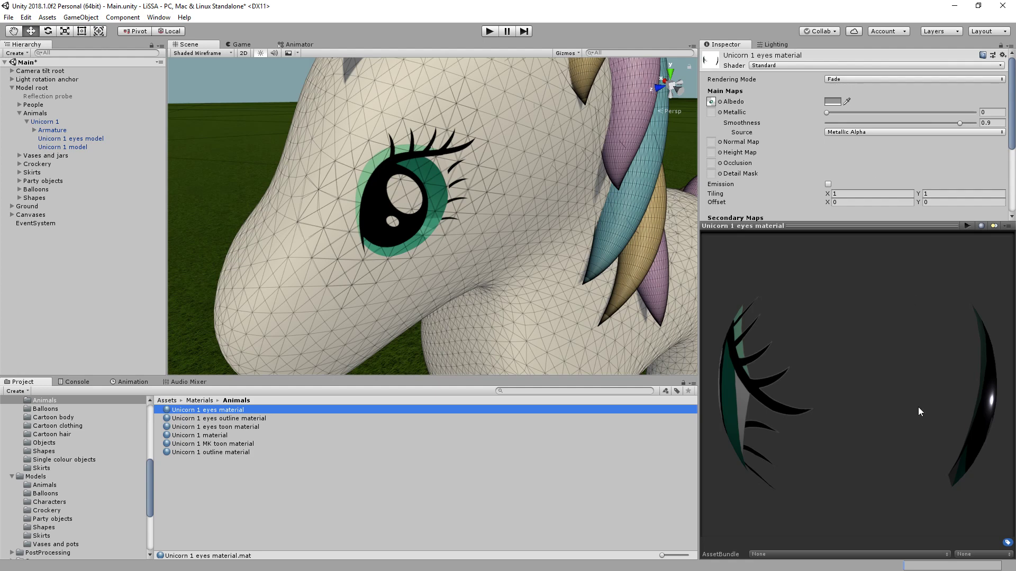
drag(918, 407, 783, 444)
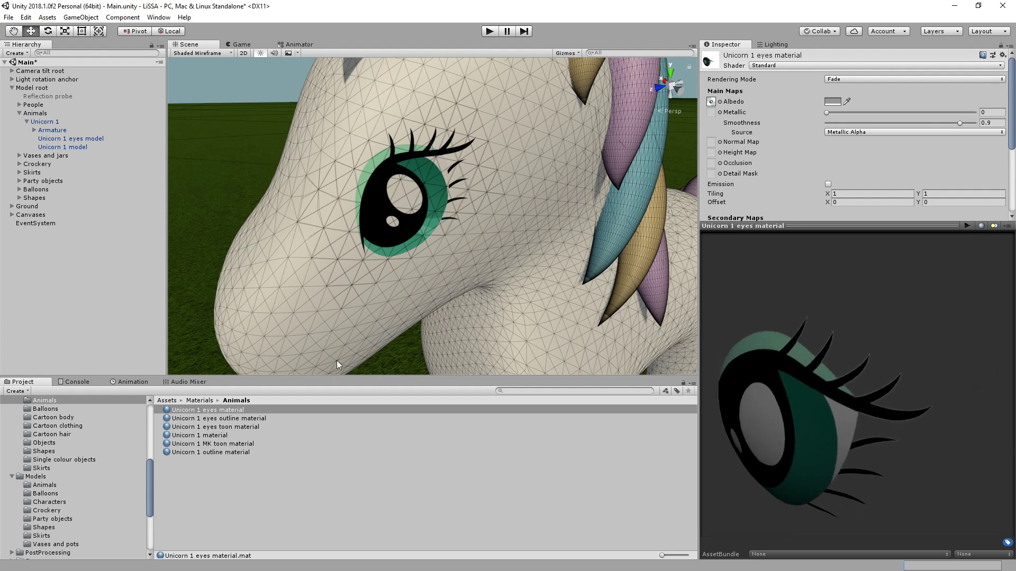
Step: Locate the material used by the Unicorn 1 model and inspect Unicorn 1 material from several preview angles
click(303, 338)
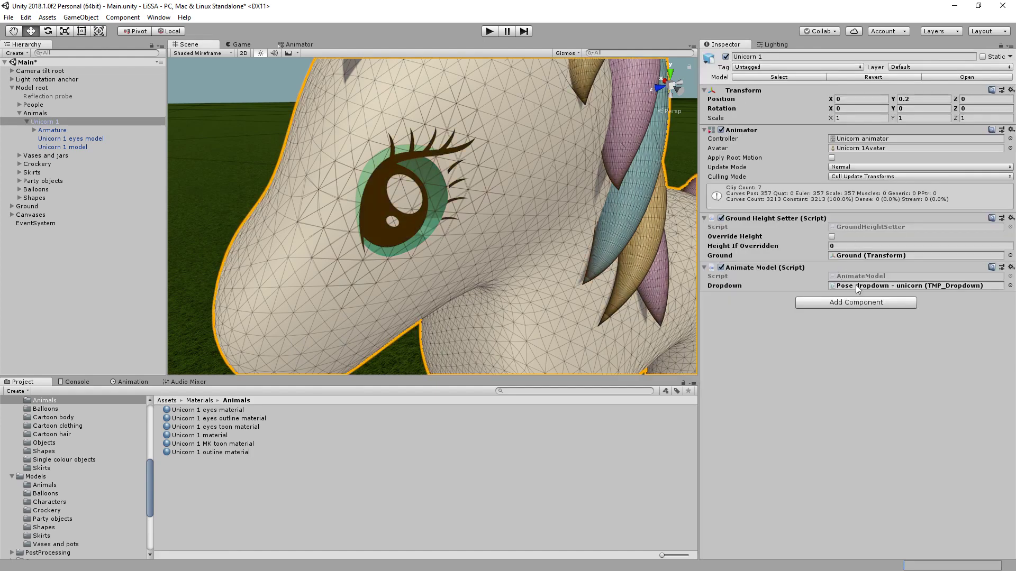
click(80, 146)
click(861, 322)
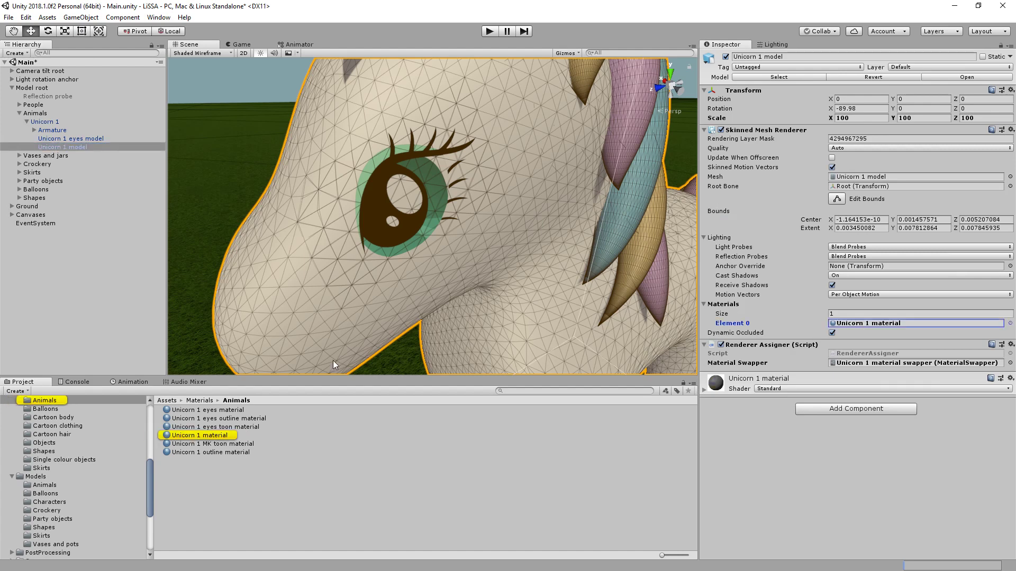
click(222, 435)
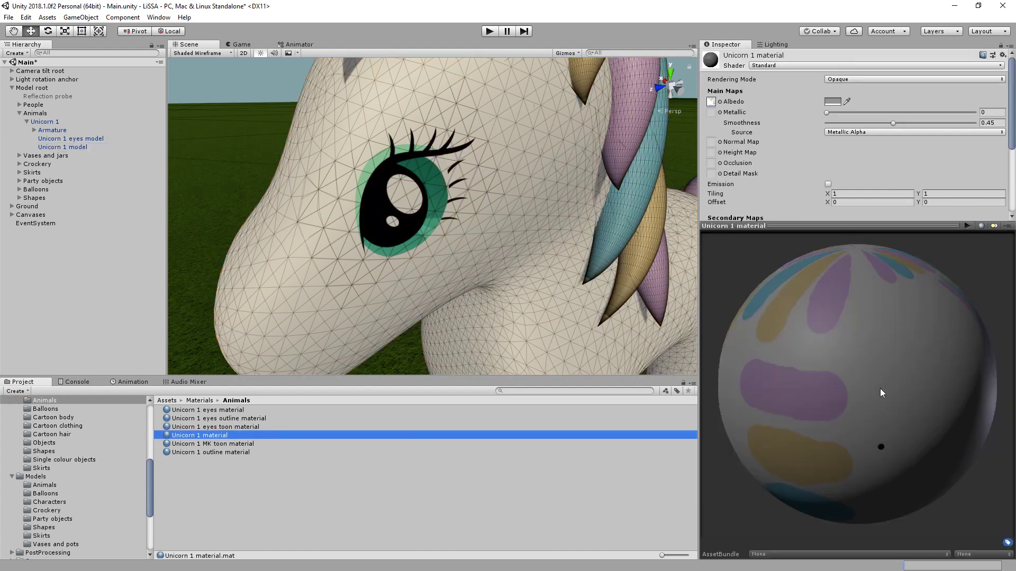
drag(823, 397, 914, 389)
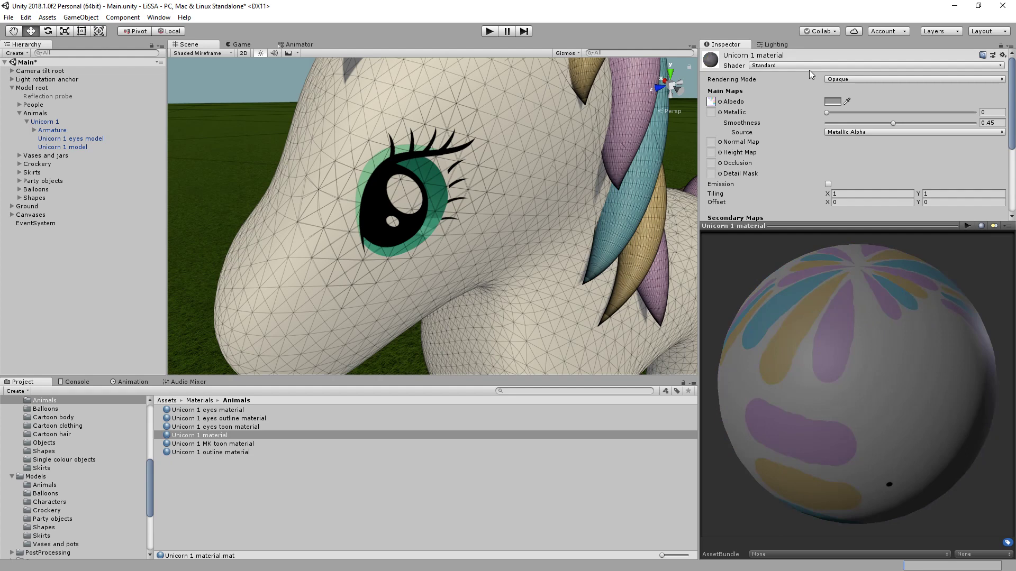
drag(784, 395, 892, 409)
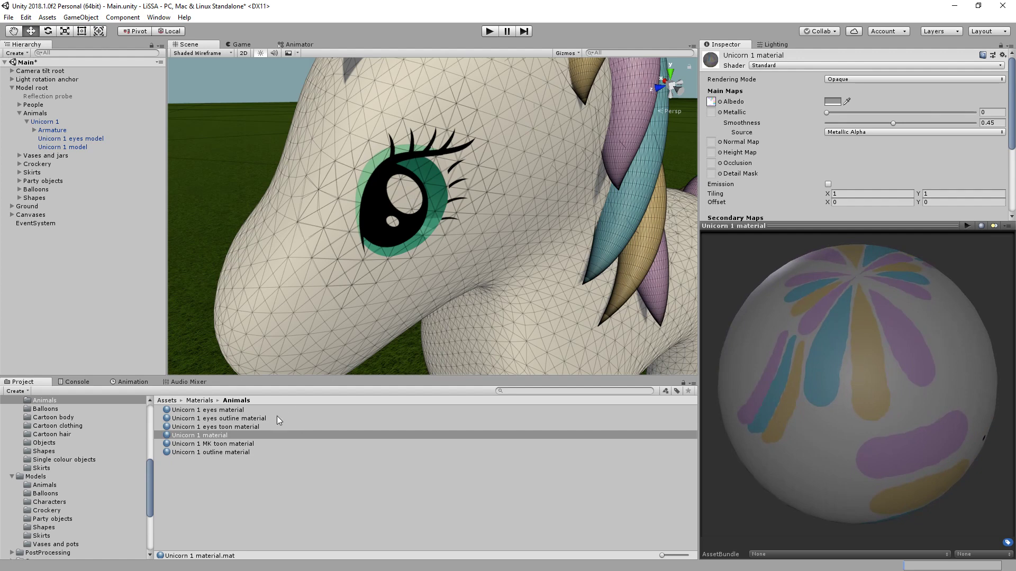
Step: Try the closed eyes texture from Textures > Animals as the Albedo map of Unicorn 1 eyes material, and restore the open texture
click(222, 411)
drag(810, 314, 970, 344)
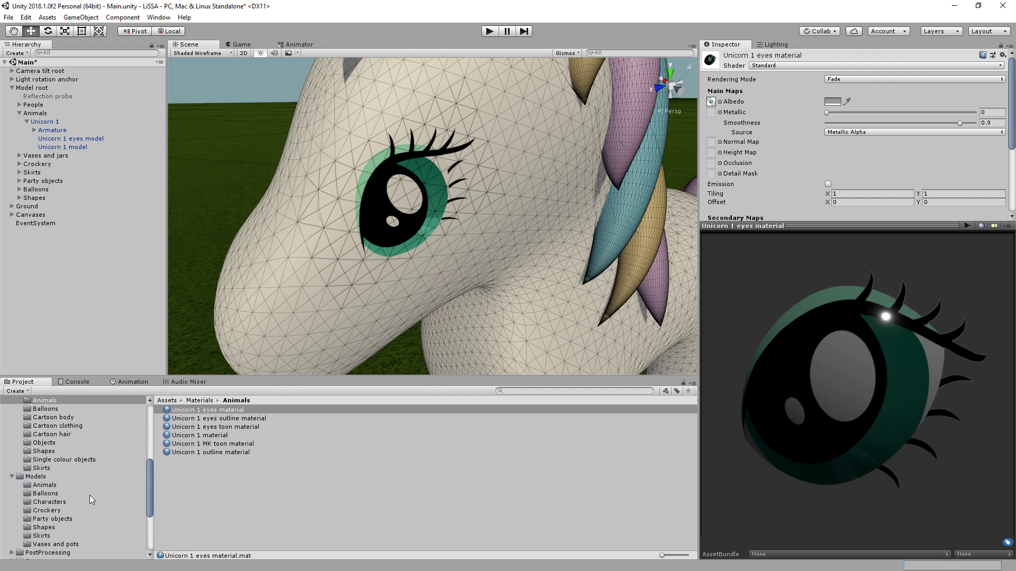
scroll(124, 481, down, 4)
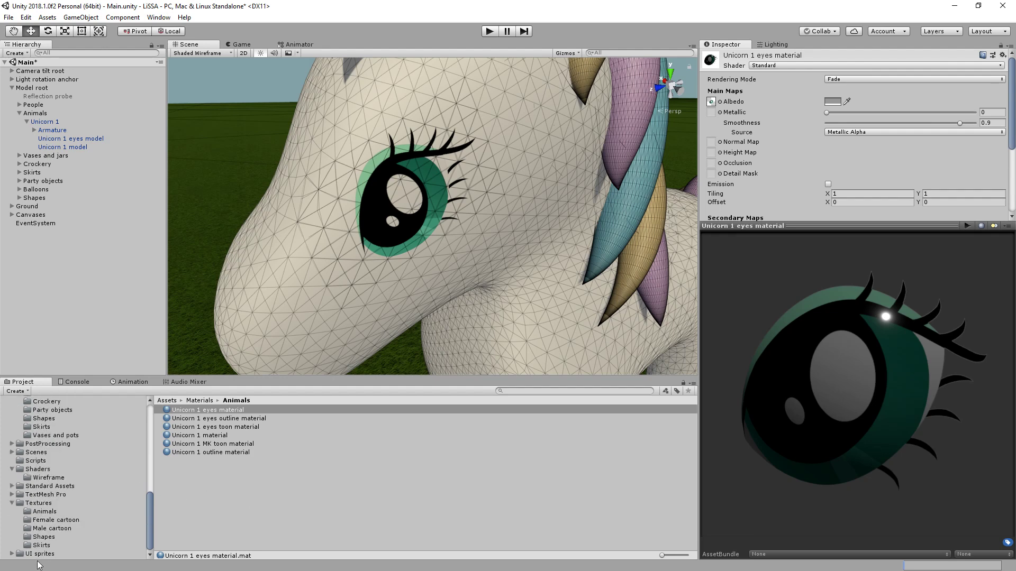
click(44, 512)
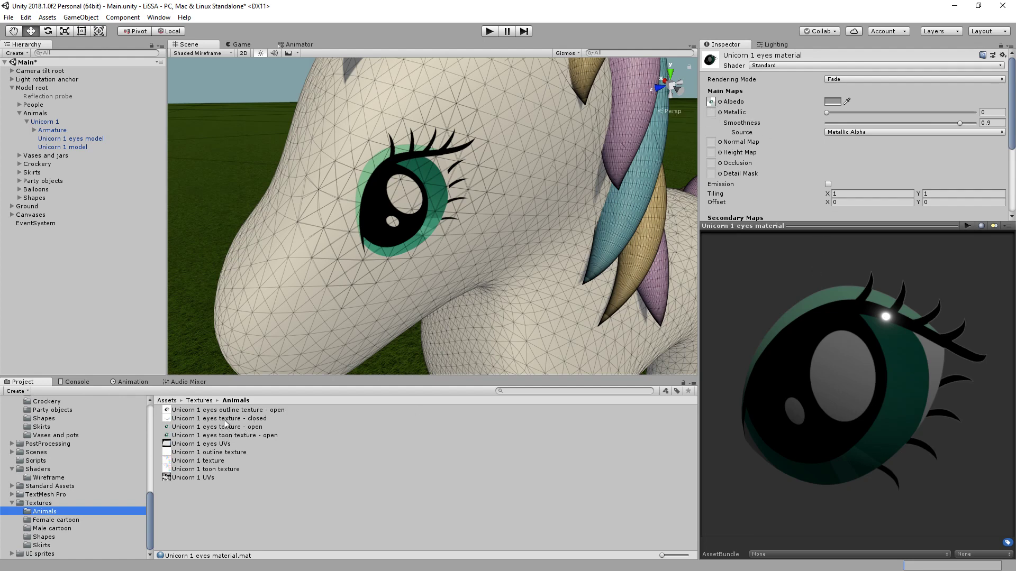
drag(229, 423, 711, 101)
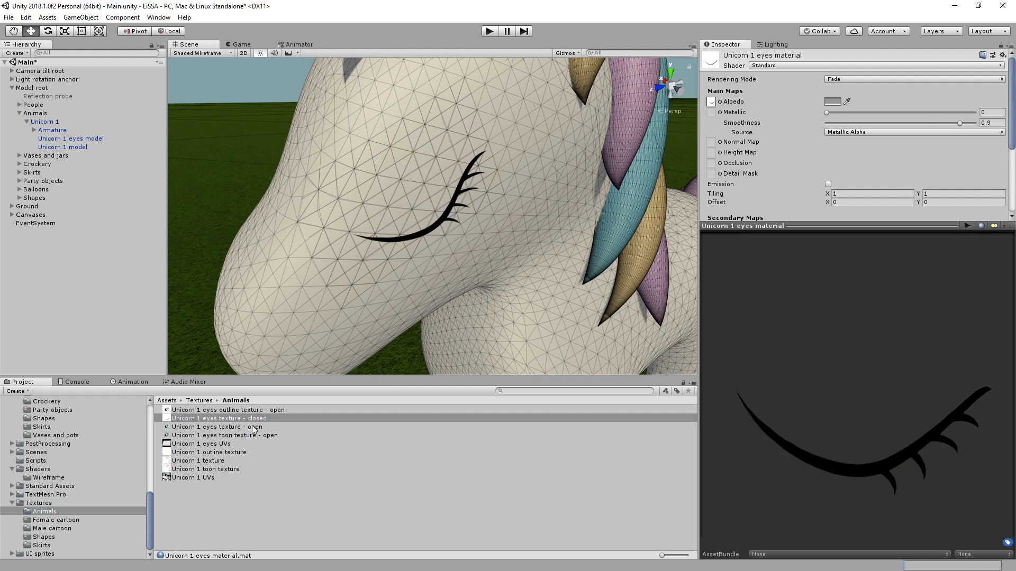
drag(714, 102, 715, 103)
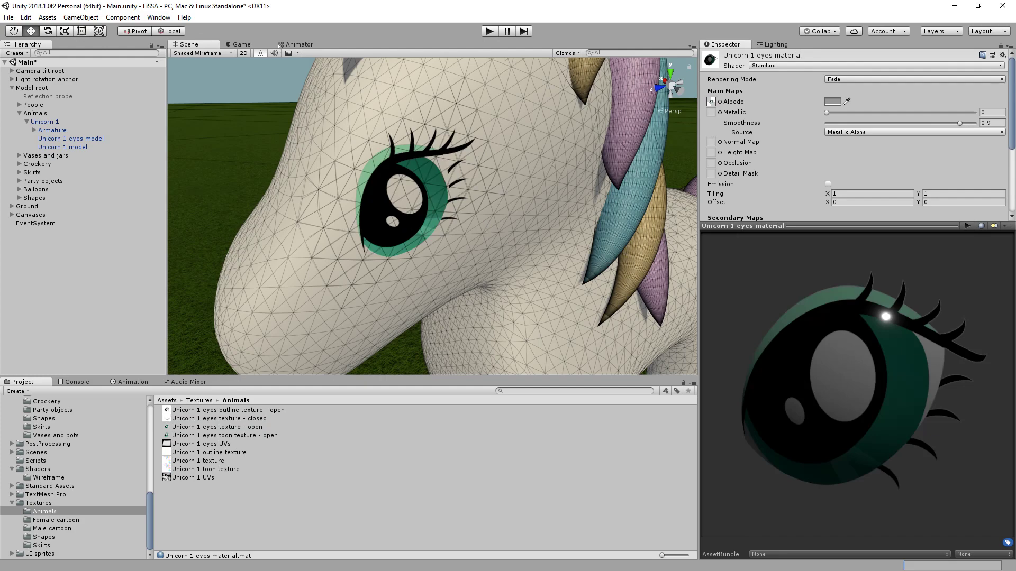
Step: Glance at MaterialSwapper.cs in Visual Studio, and compare the Unicorn 1 material swapper and Unicorn 1 eye material swapper assets in Unity
key(alt+Tab)
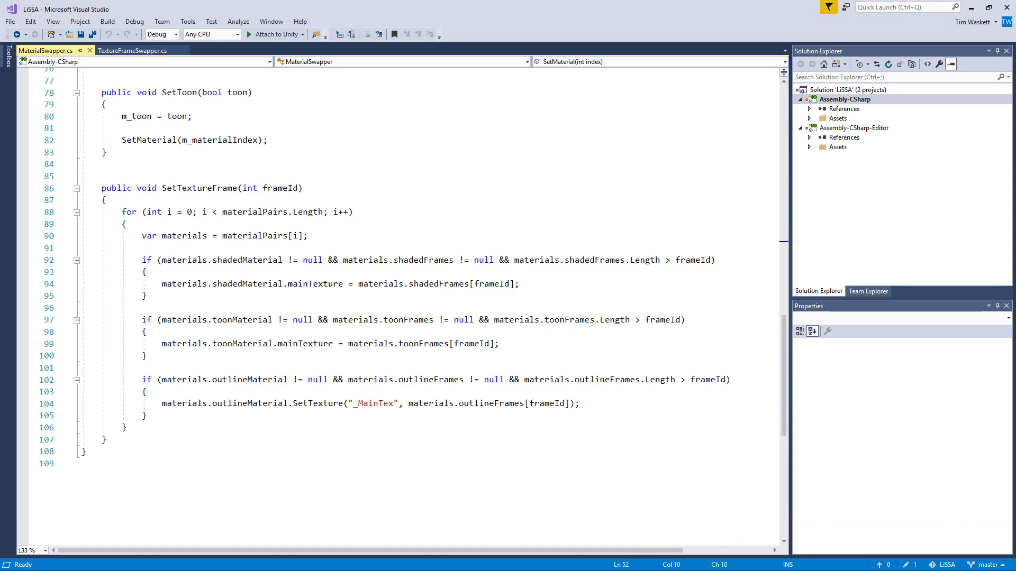
key(alt+Tab)
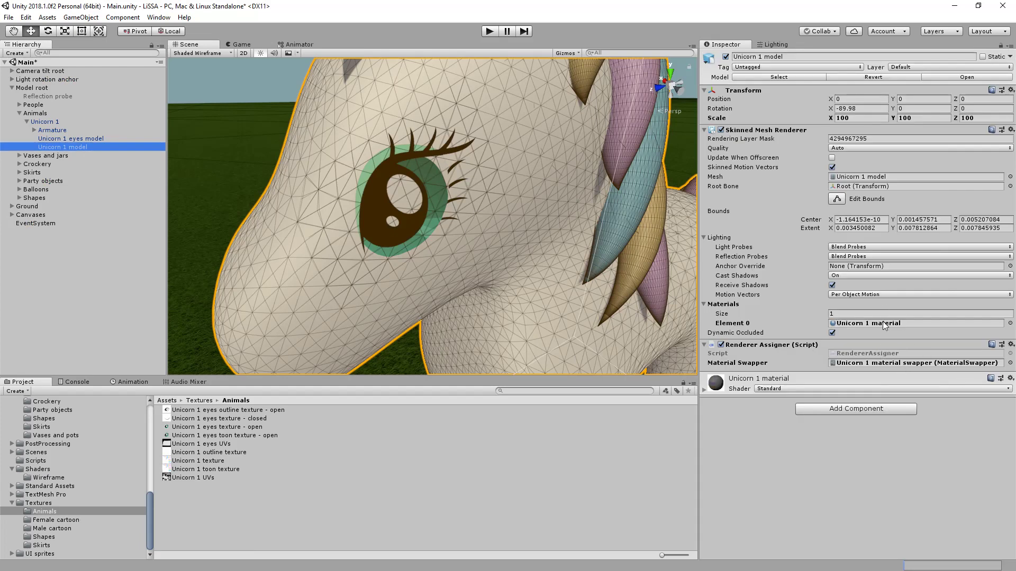
double_click(877, 364)
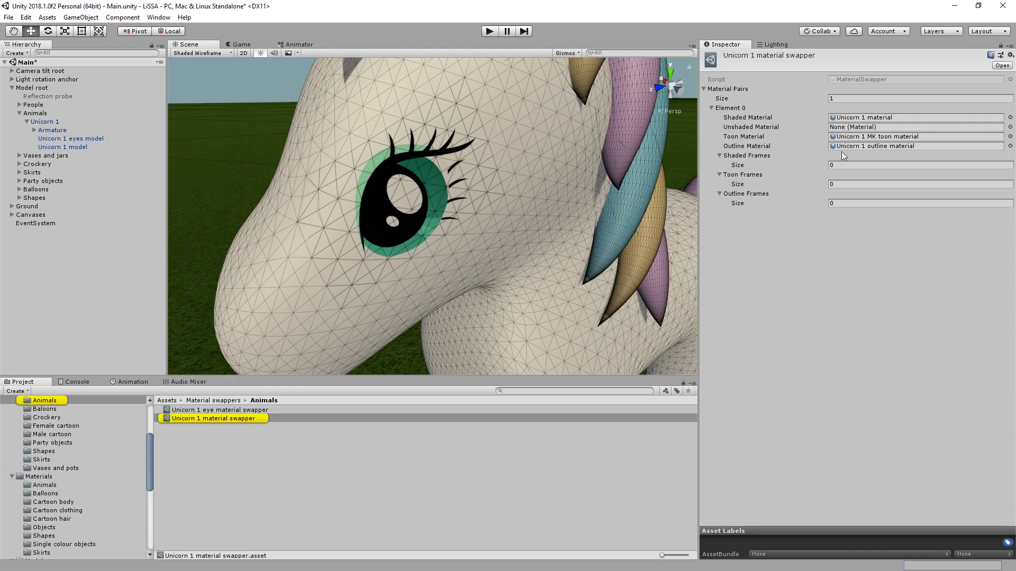
click(211, 410)
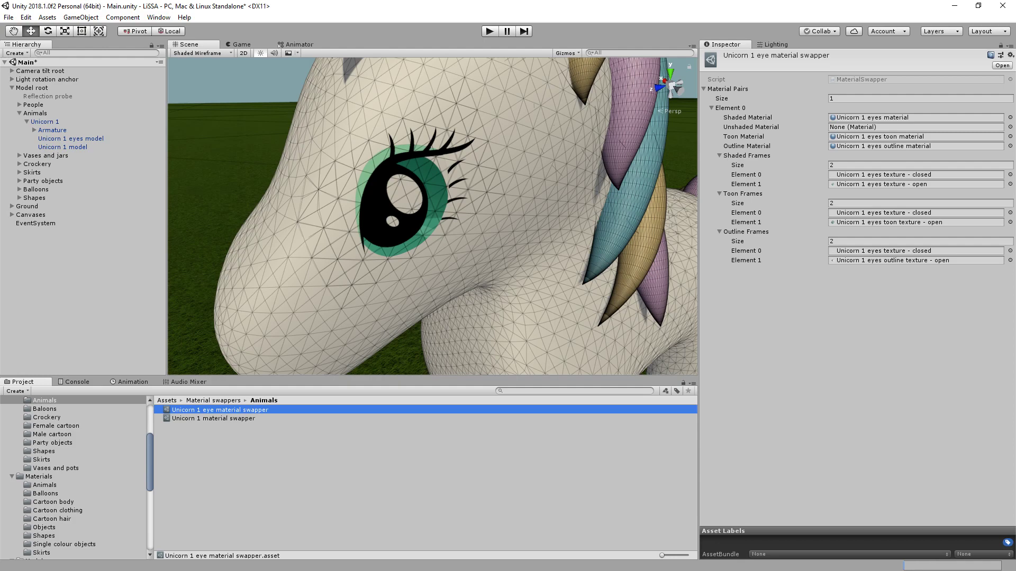
Step: Switch to Visual Studio and review the SetTextureFrame method in MaterialSwapper.cs and the SwapTexture code in TextureFrameSwapper.cs
key(alt+Tab)
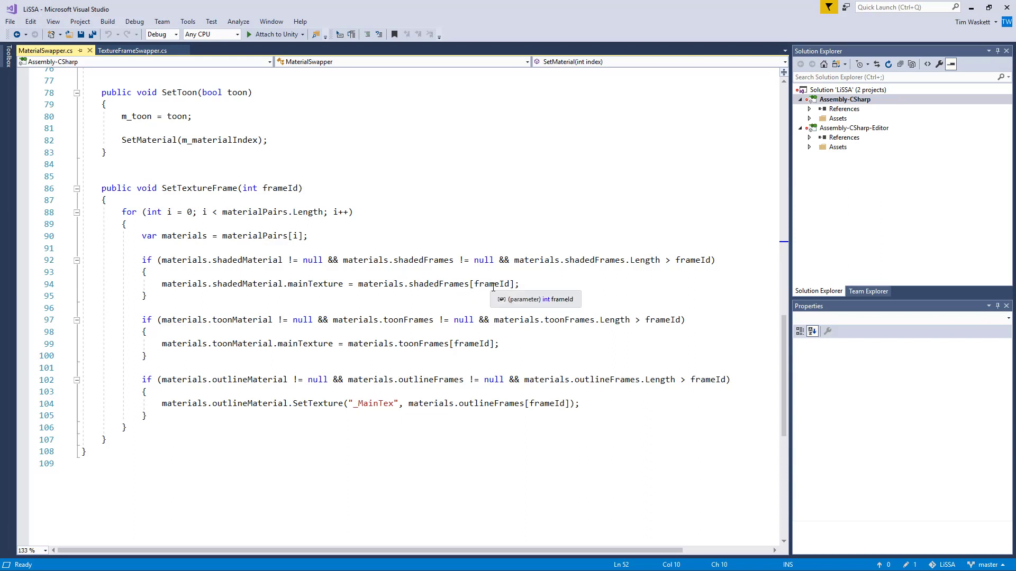
click(155, 51)
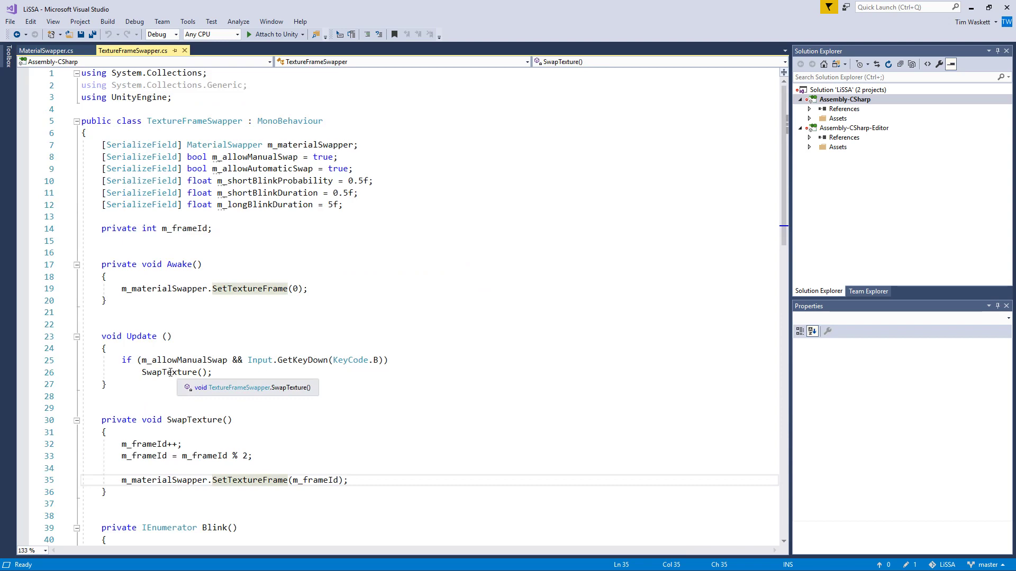
key(ctrl+Tab)
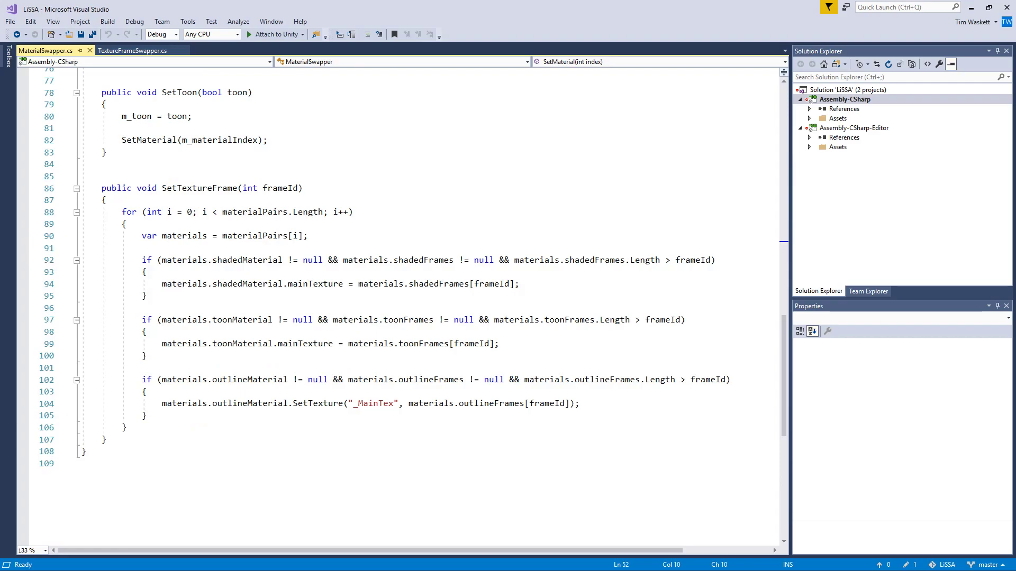
Step: Switch back to Unity and view the unicorn's head and body from farther away in the scene
key(alt+Tab)
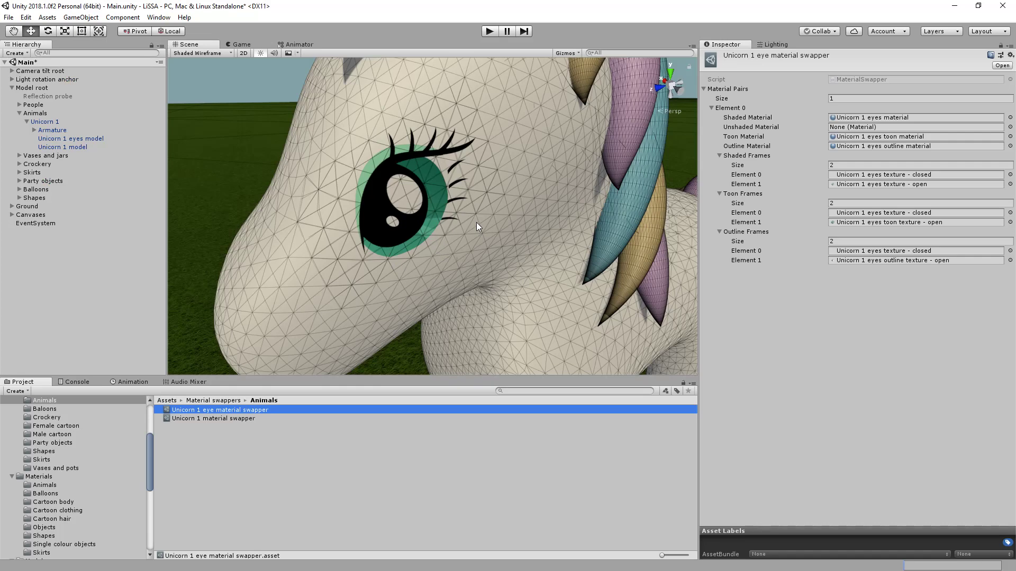
scroll(477, 223, down, 5)
scroll(488, 268, up, 2)
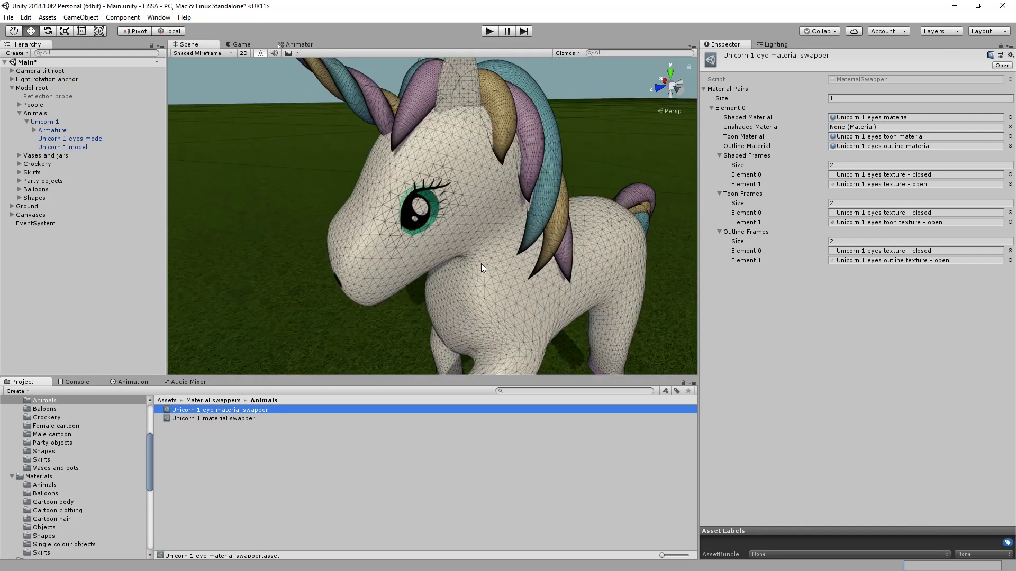
alt+drag(481, 263, 449, 189)
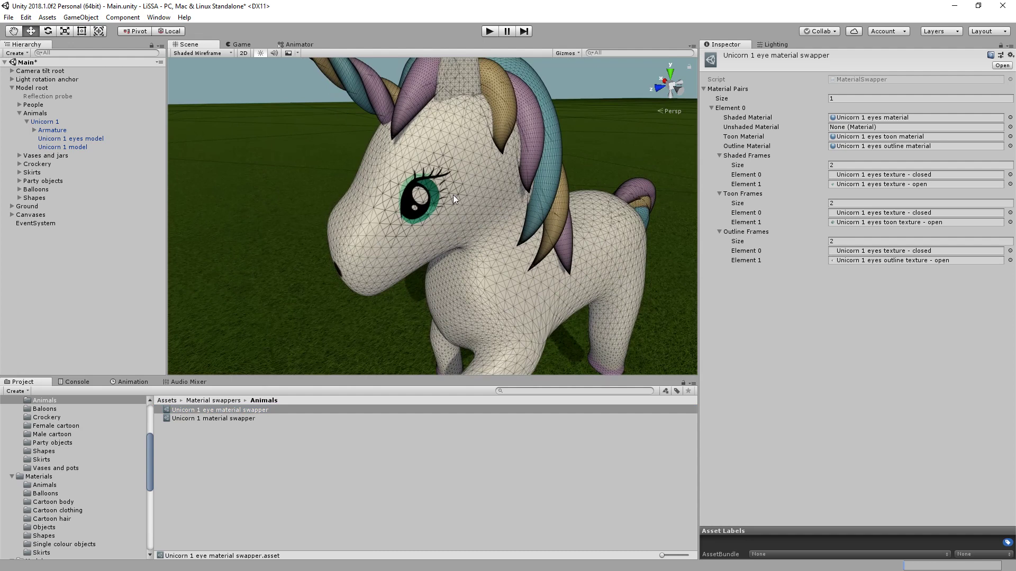